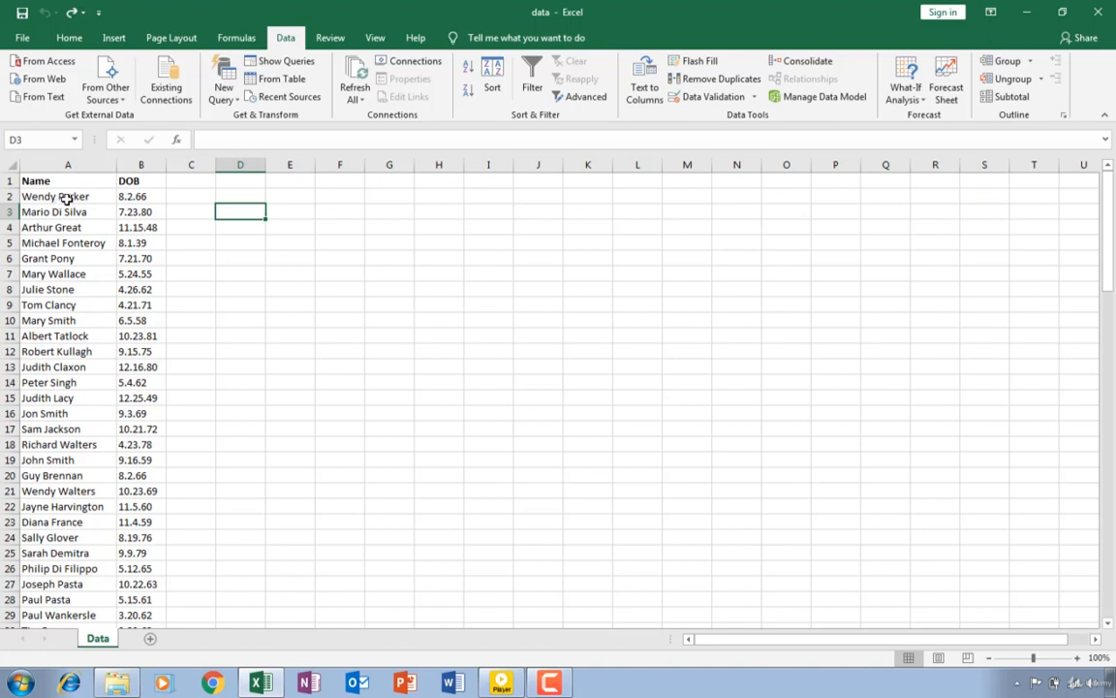
- Inspect the first entries in the Name and DOB columns and check the number format options for cell B2
left_click(59, 196)
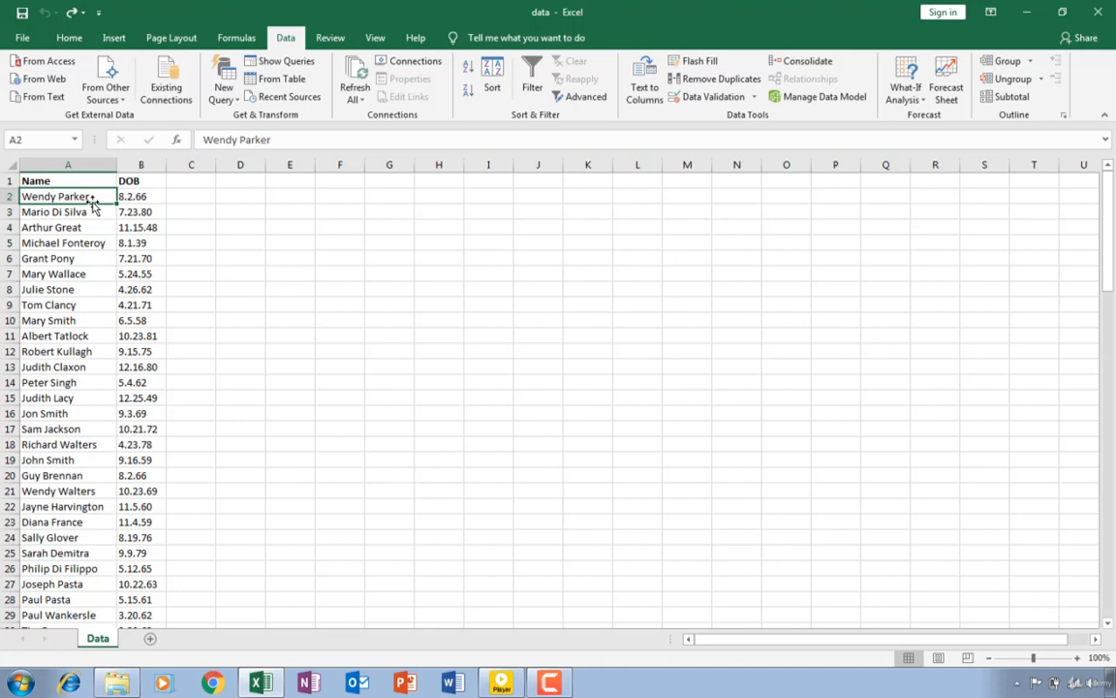
left_click(145, 197)
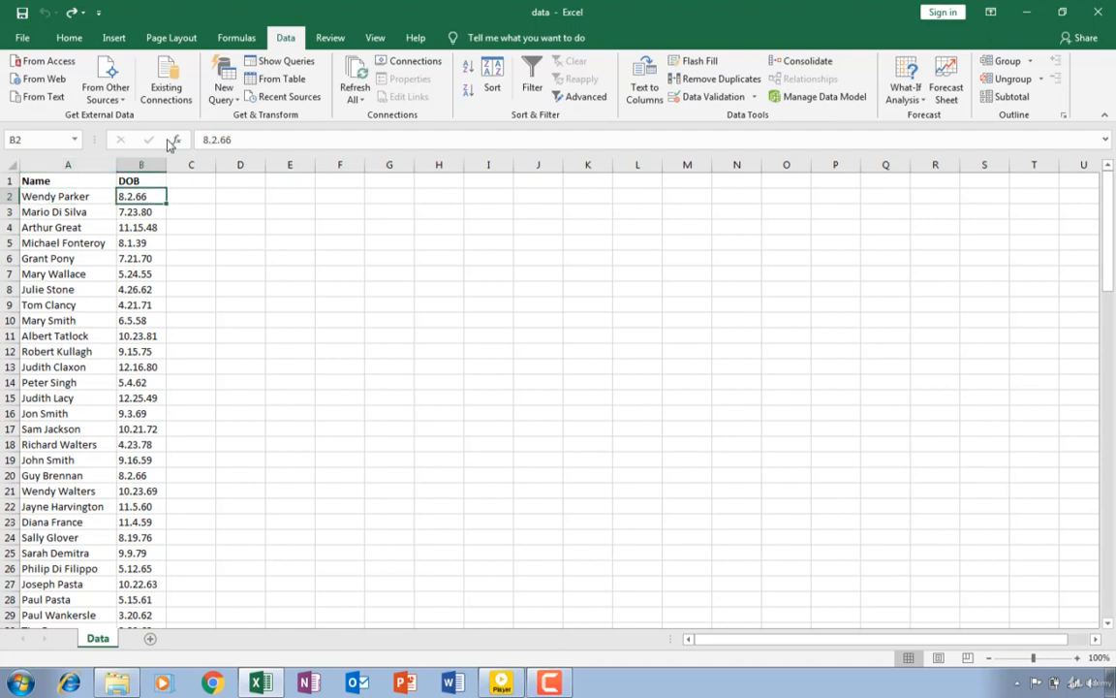
left_click(143, 163)
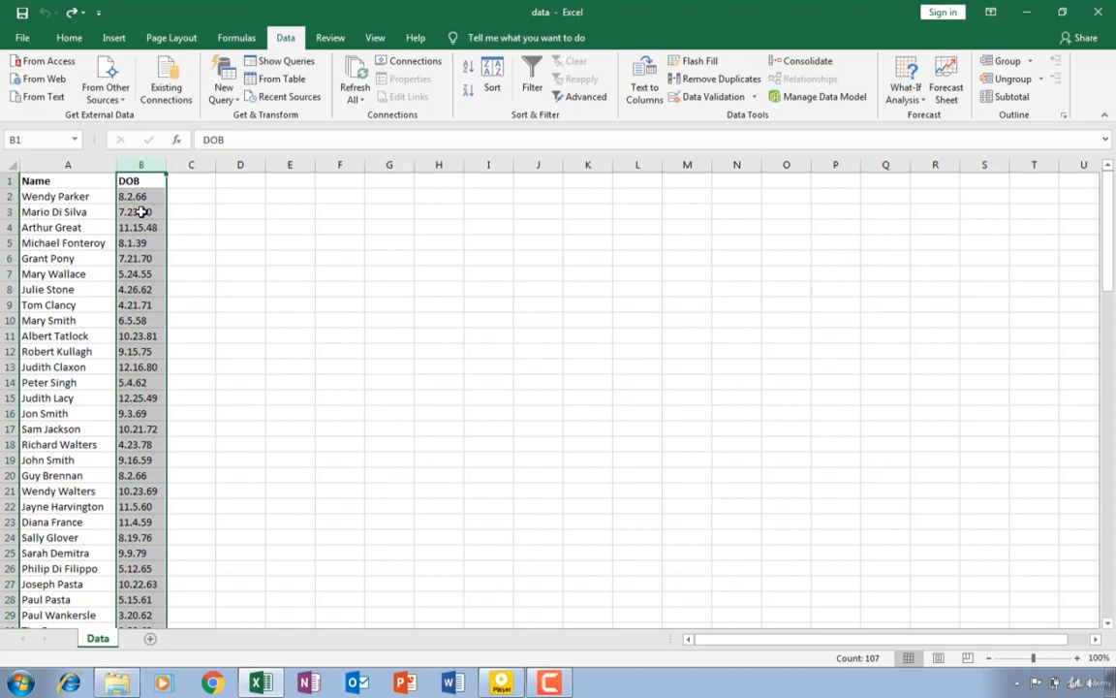
left_click(139, 196)
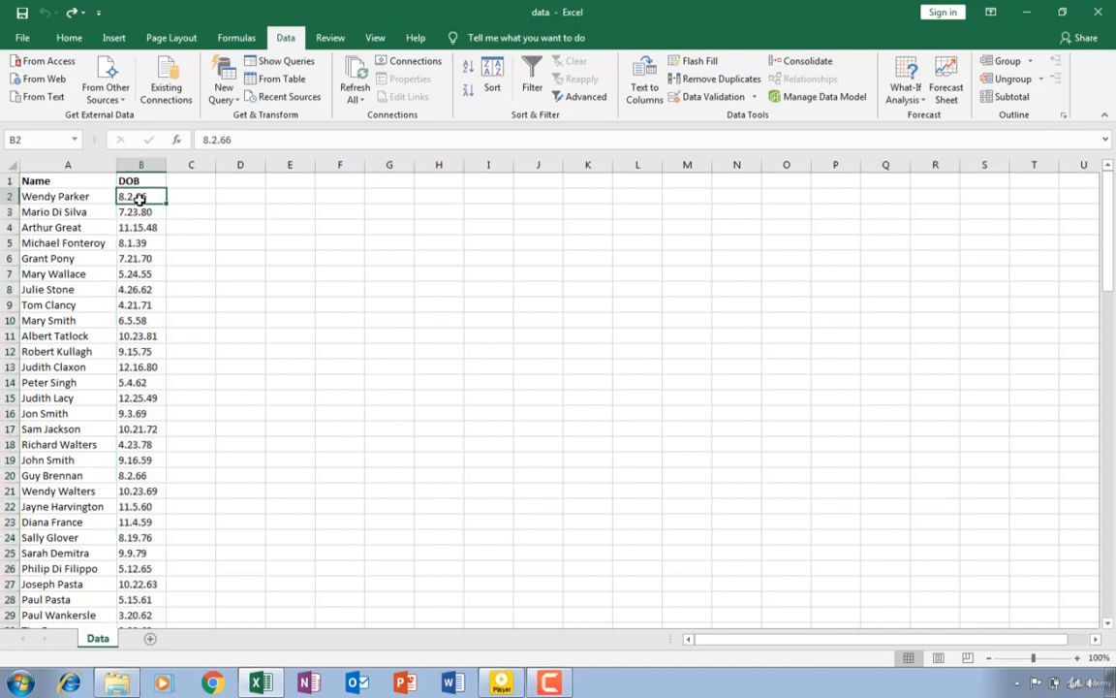
left_click(58, 43)
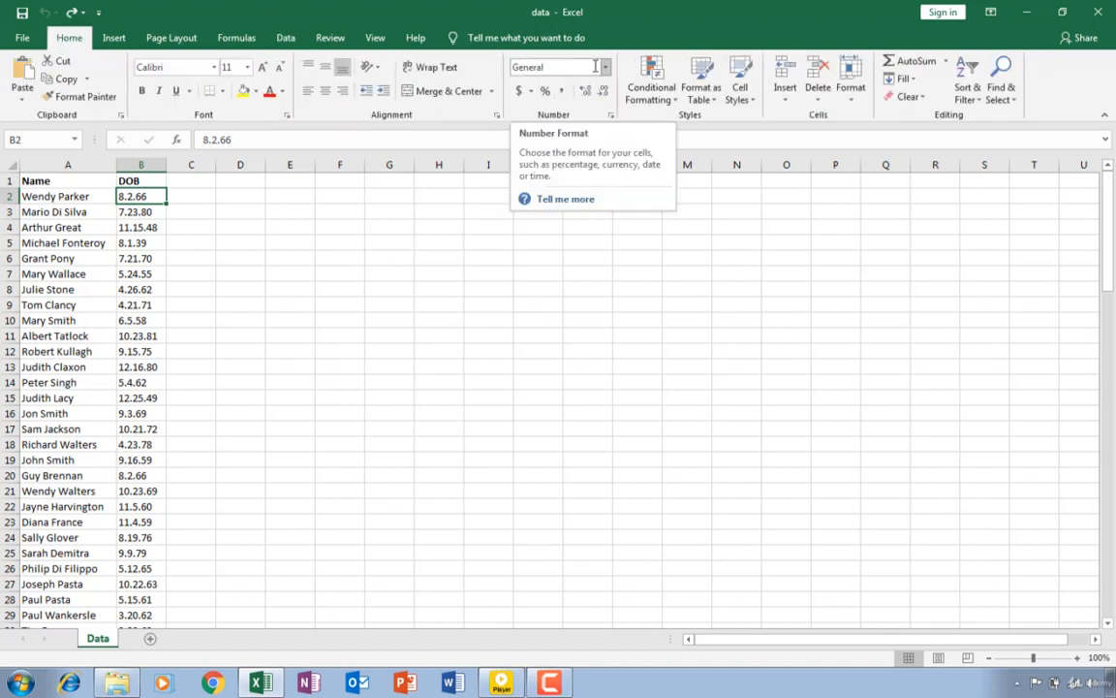
left_click(605, 67)
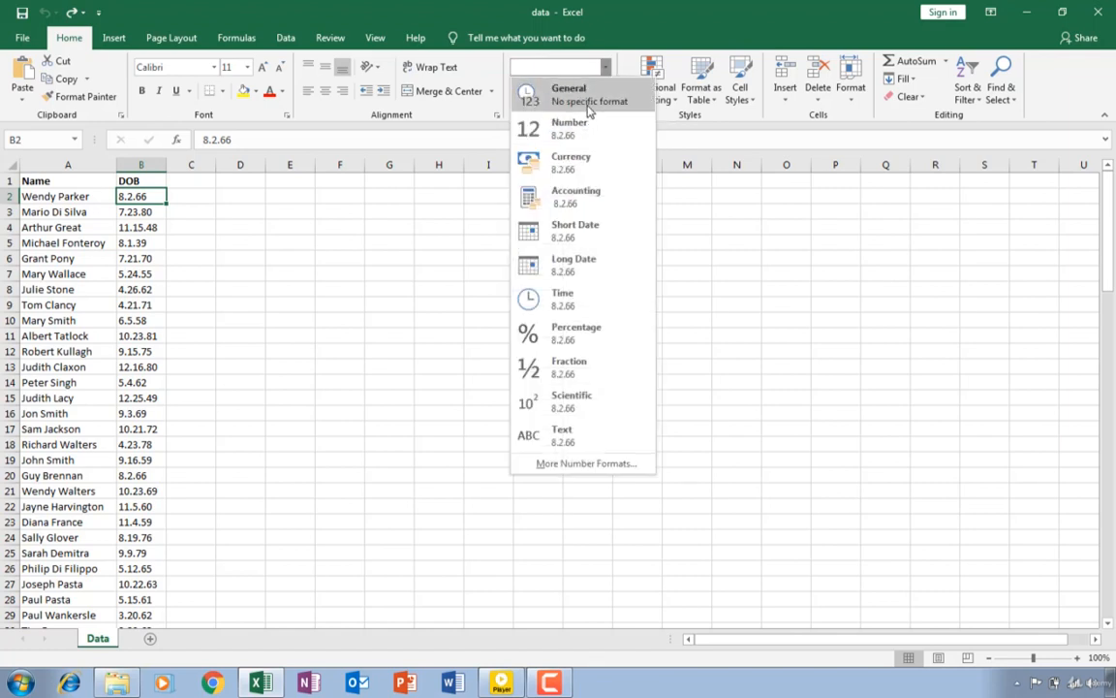
left_click(203, 314)
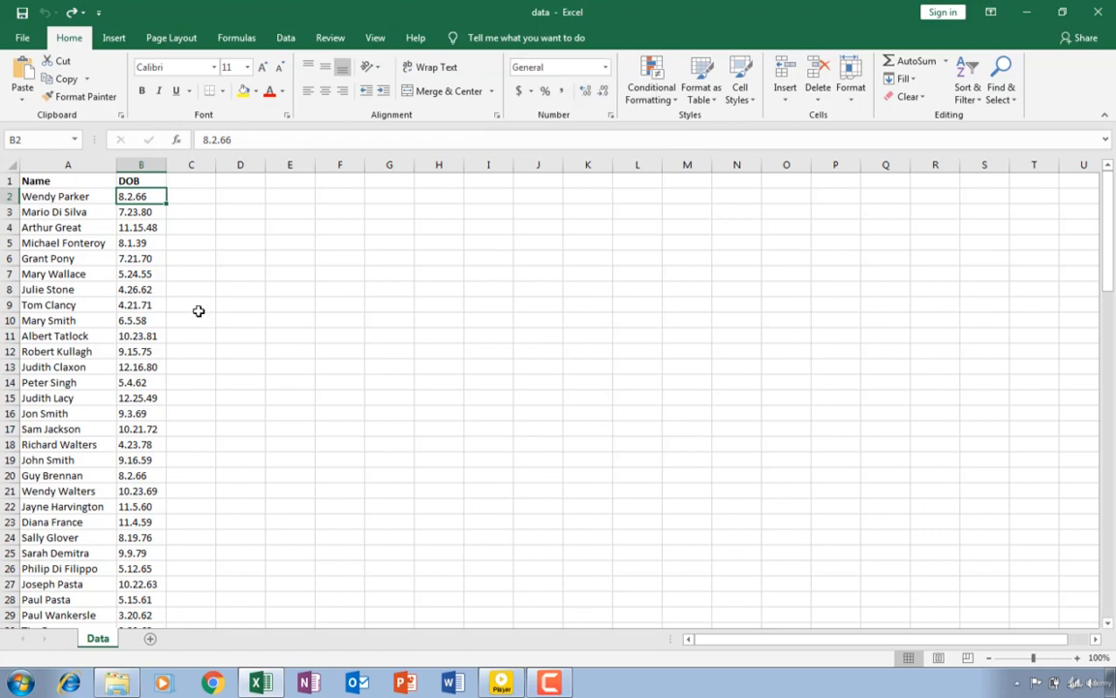
- Start Text to Columns on the names in A2:A107 as delimited data, with Space as the only delimiter
left_click(43, 195)
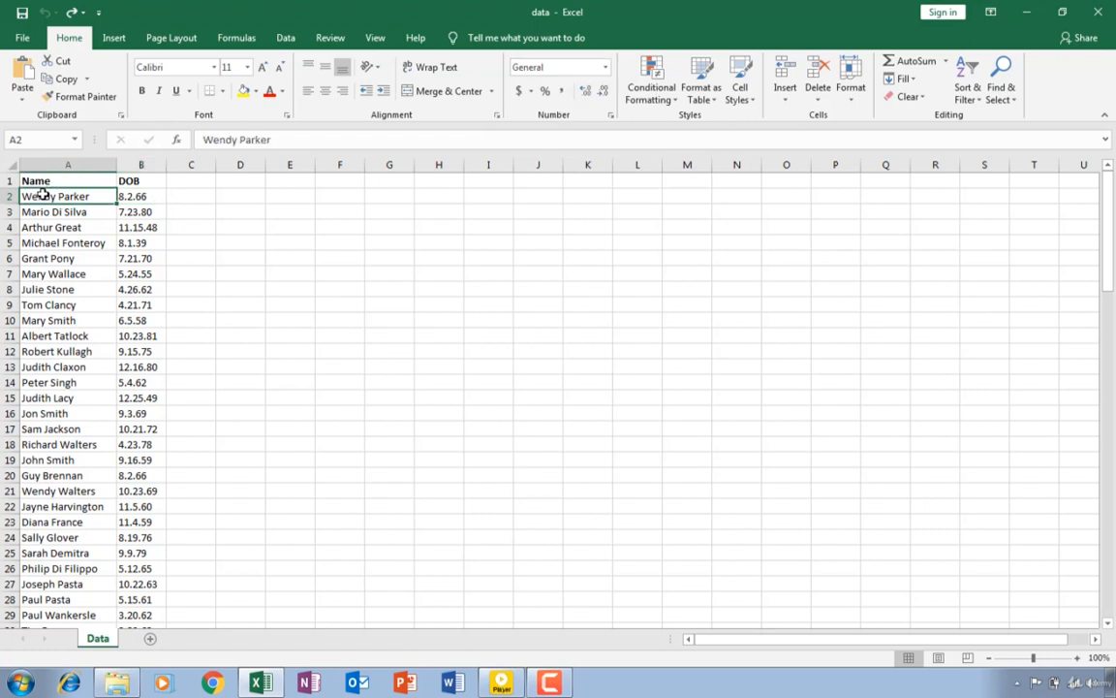
left_click_drag(43, 194, 48, 581)
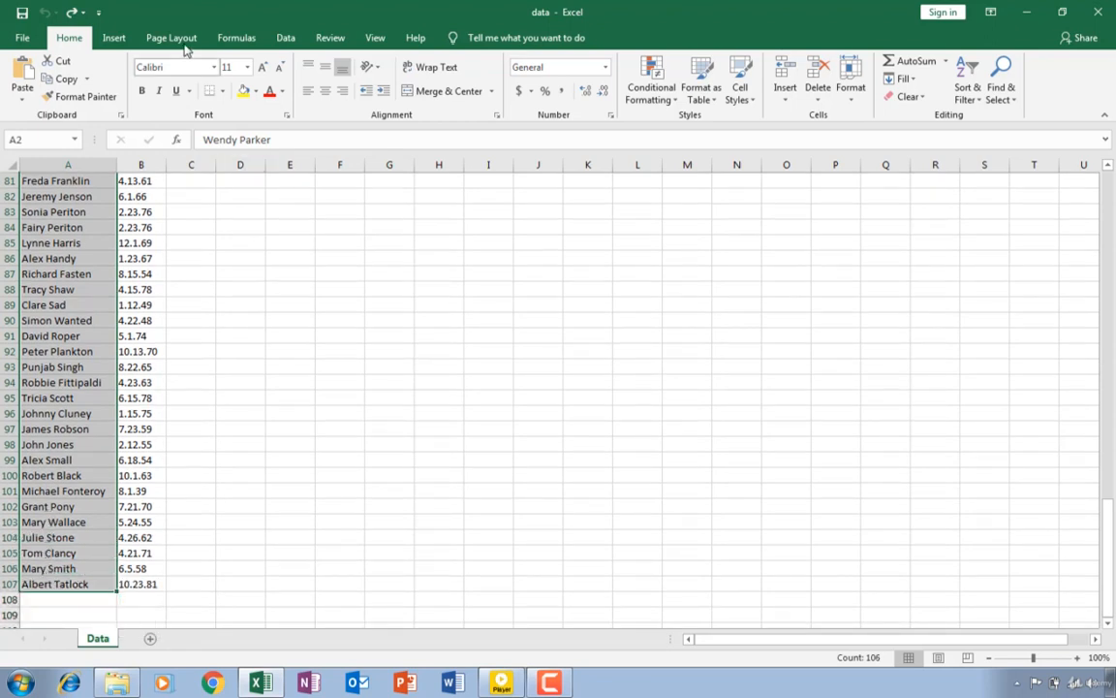
left_click(285, 38)
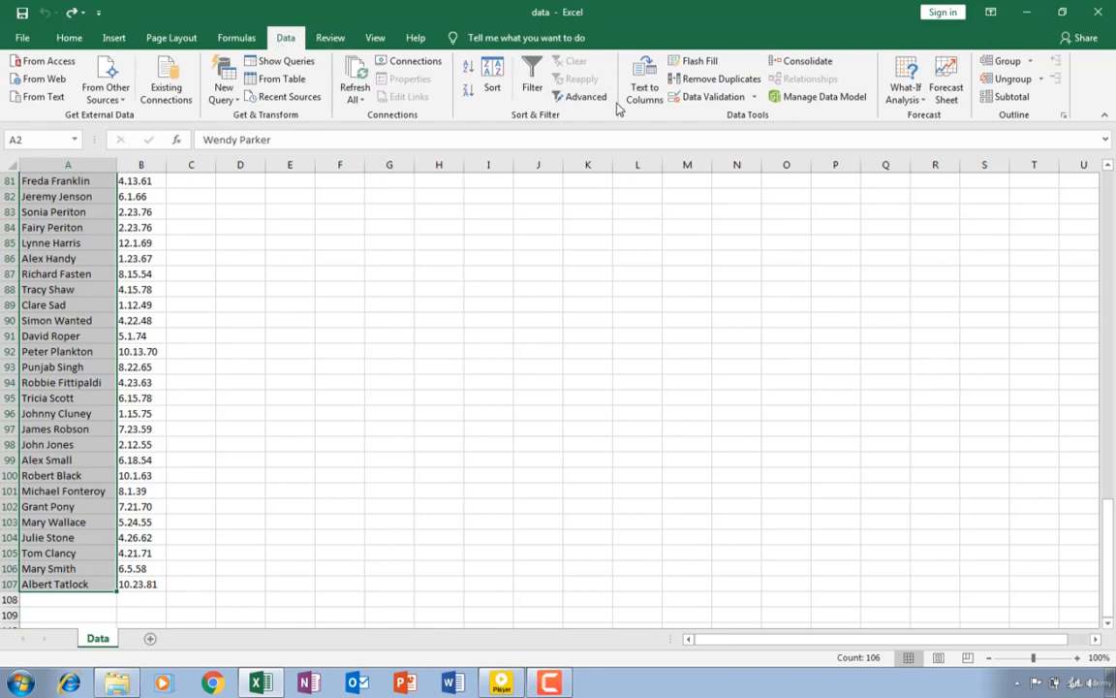
left_click(644, 89)
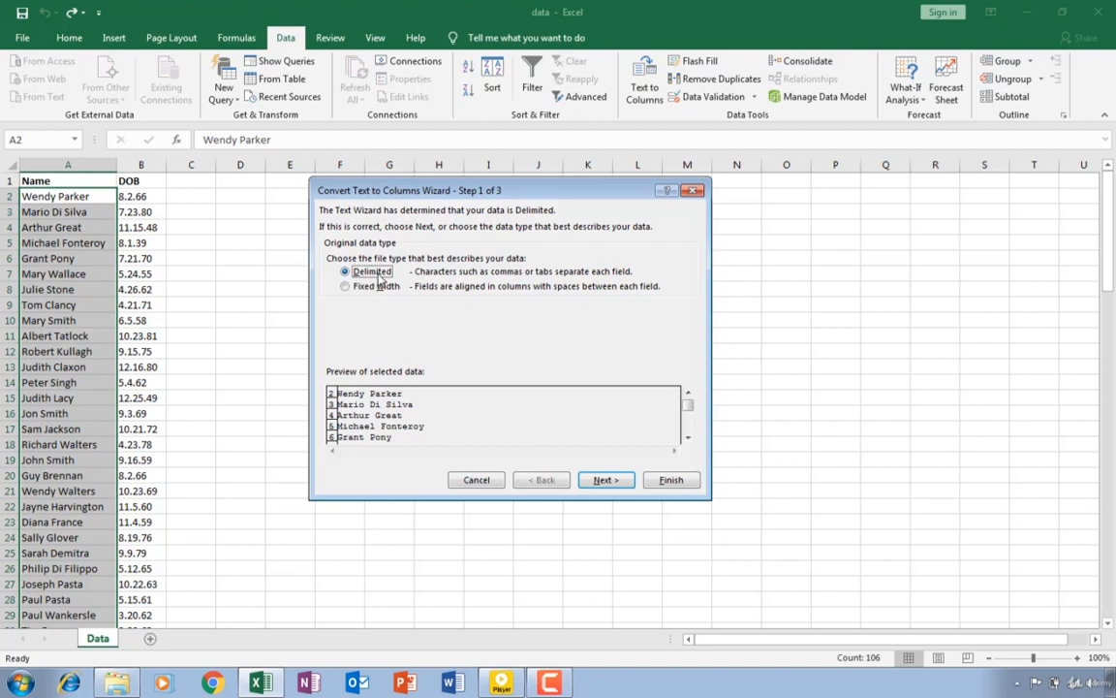
left_click(604, 482)
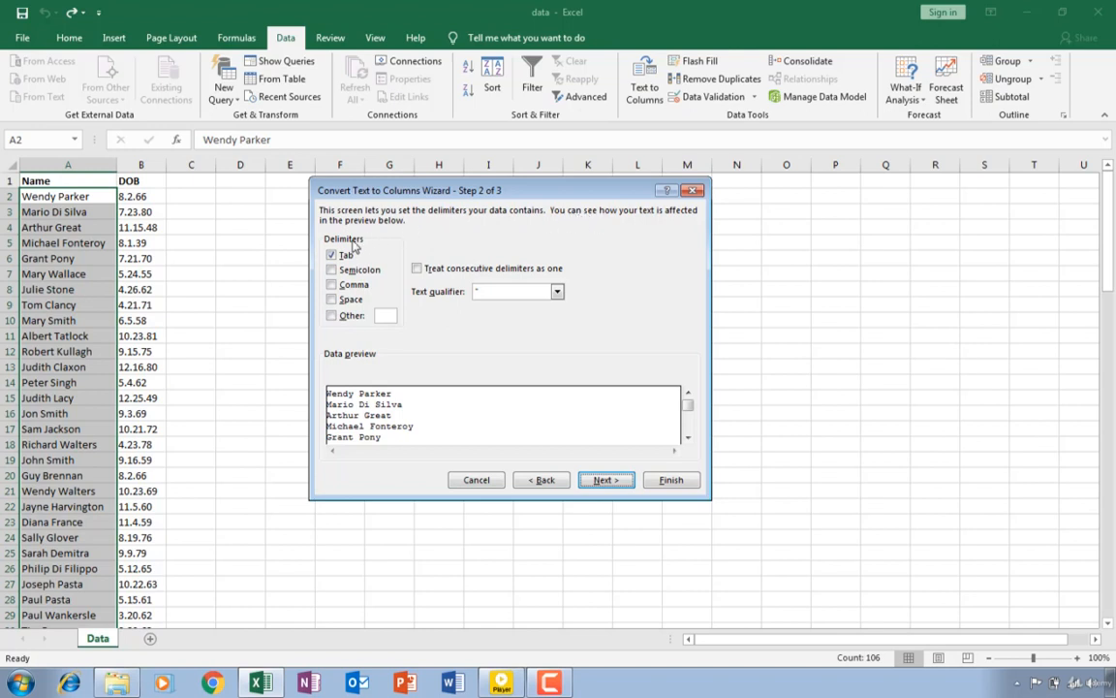
left_click(332, 256)
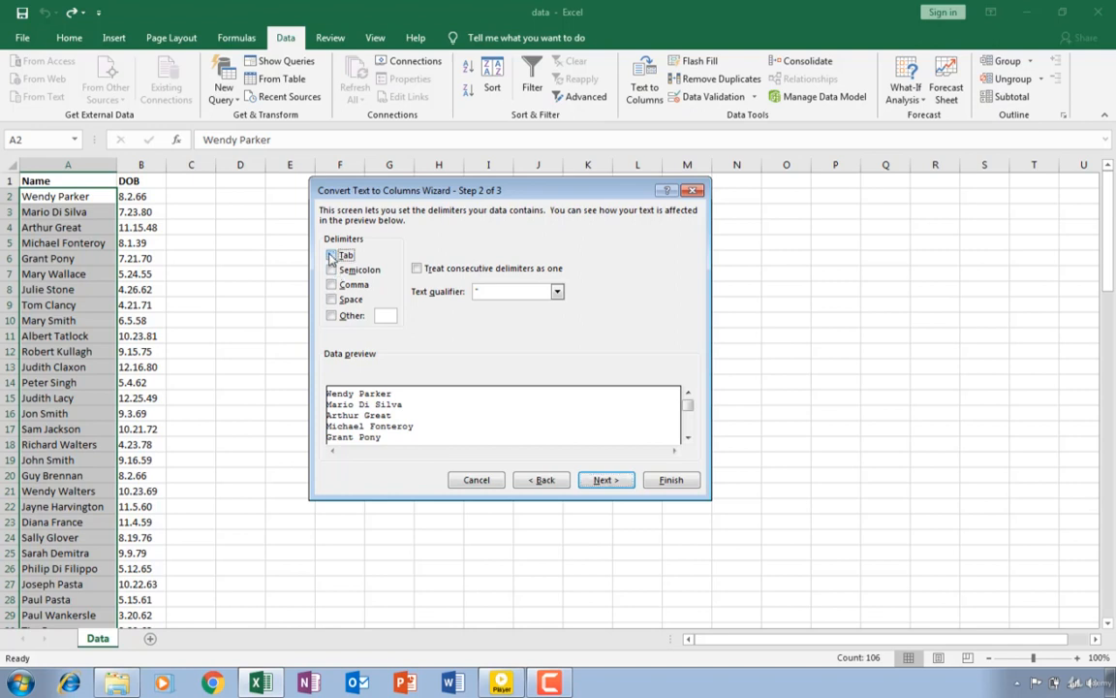
left_click(331, 301)
- Set the split names' destination to cell D2 and finish the Text to Columns conversion
left_click(603, 481)
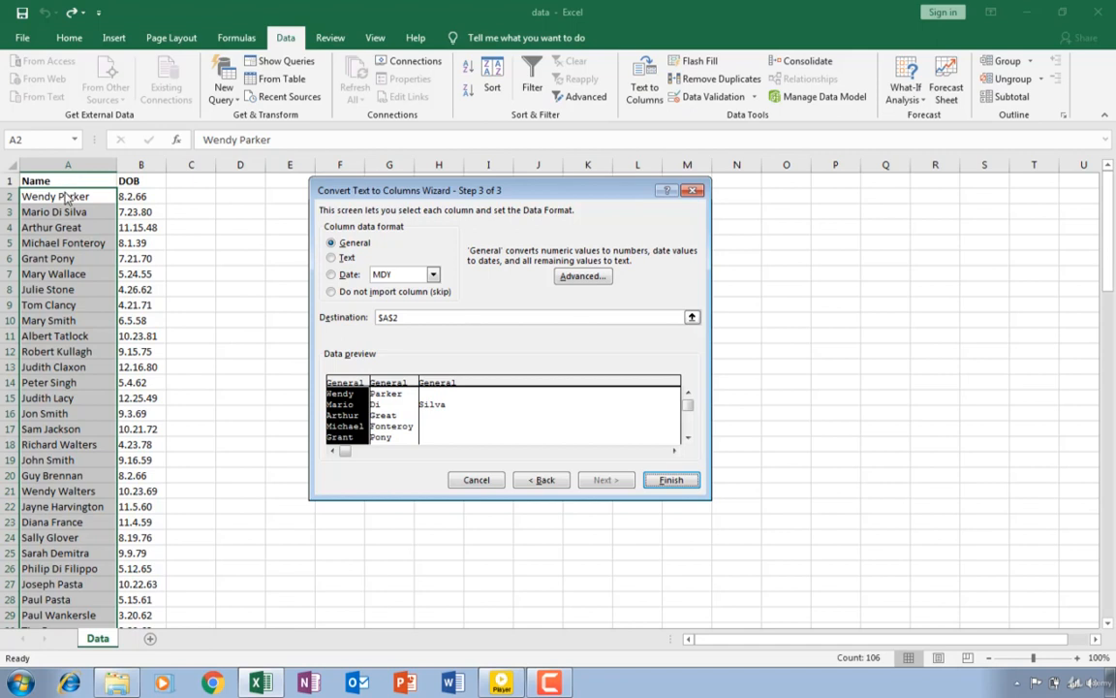
left_click(692, 320)
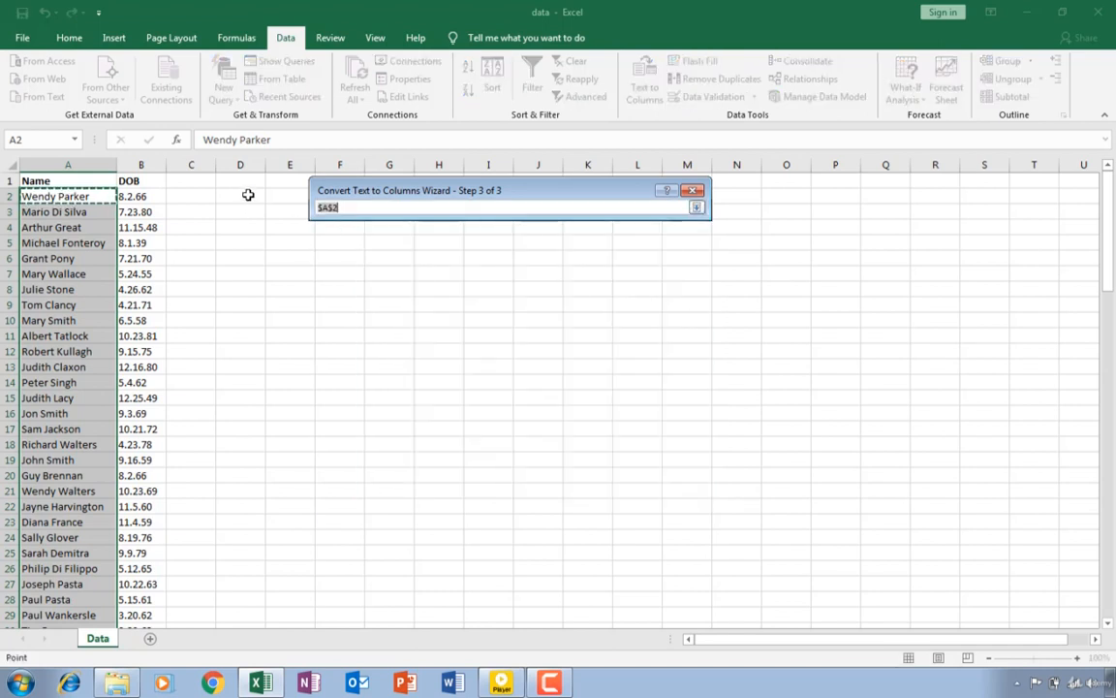
left_click(248, 195)
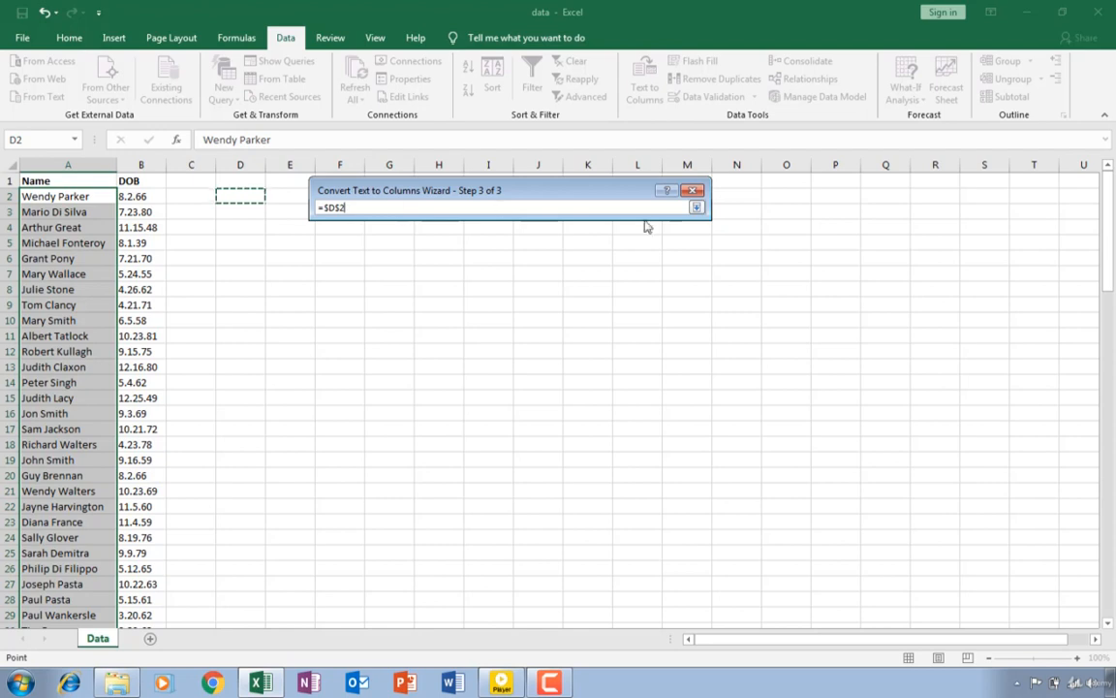
left_click(696, 208)
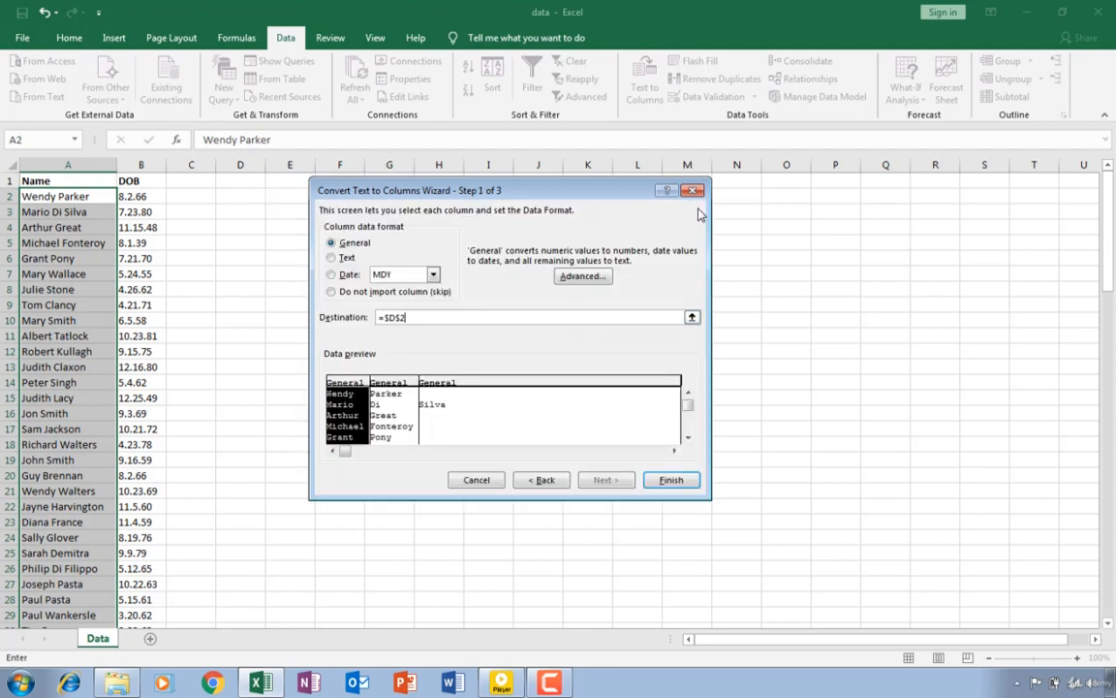
left_click(668, 480)
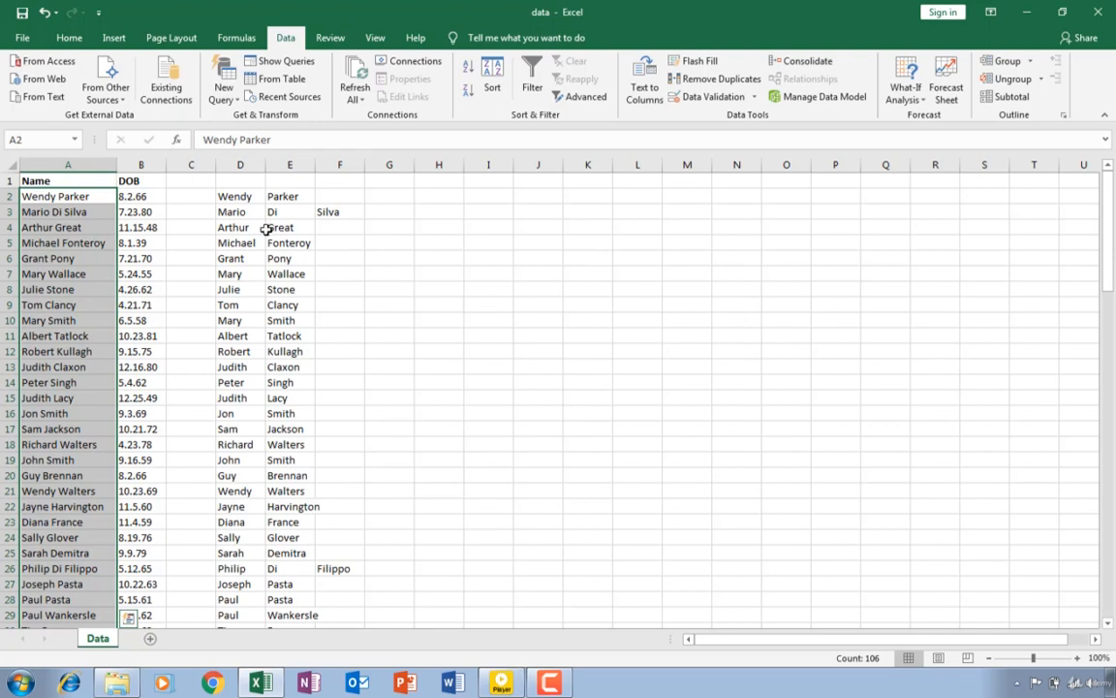
- Enter the headers First Name in D1 and Surname in E1
left_click(232, 181)
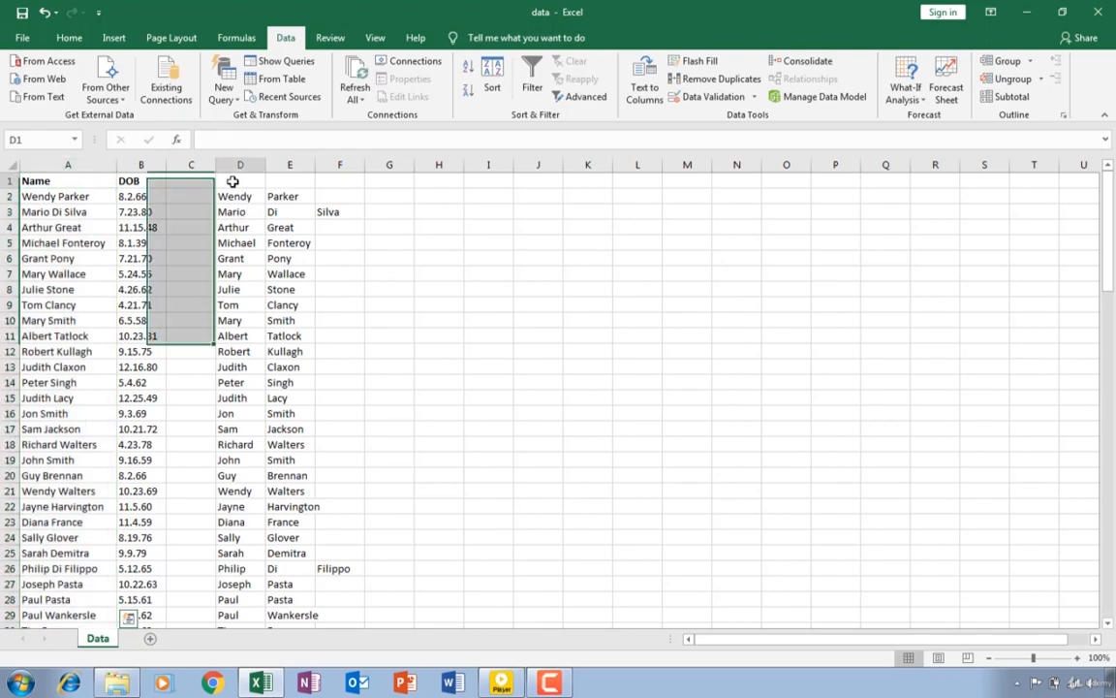
type("F")
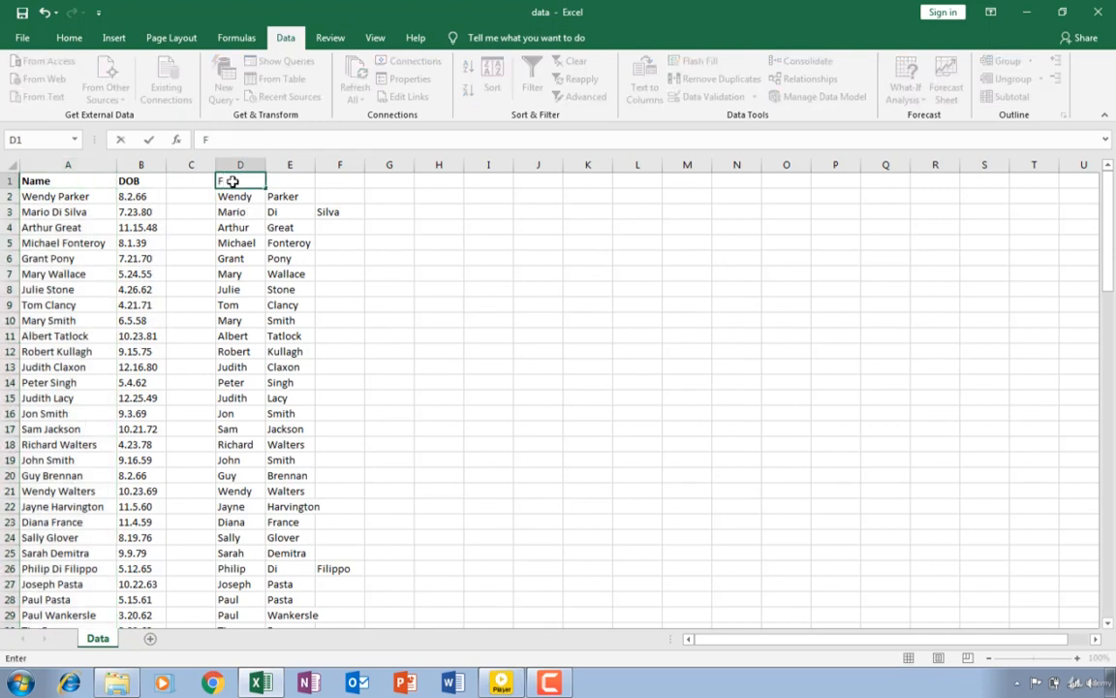
type("irst Name")
key("Tab")
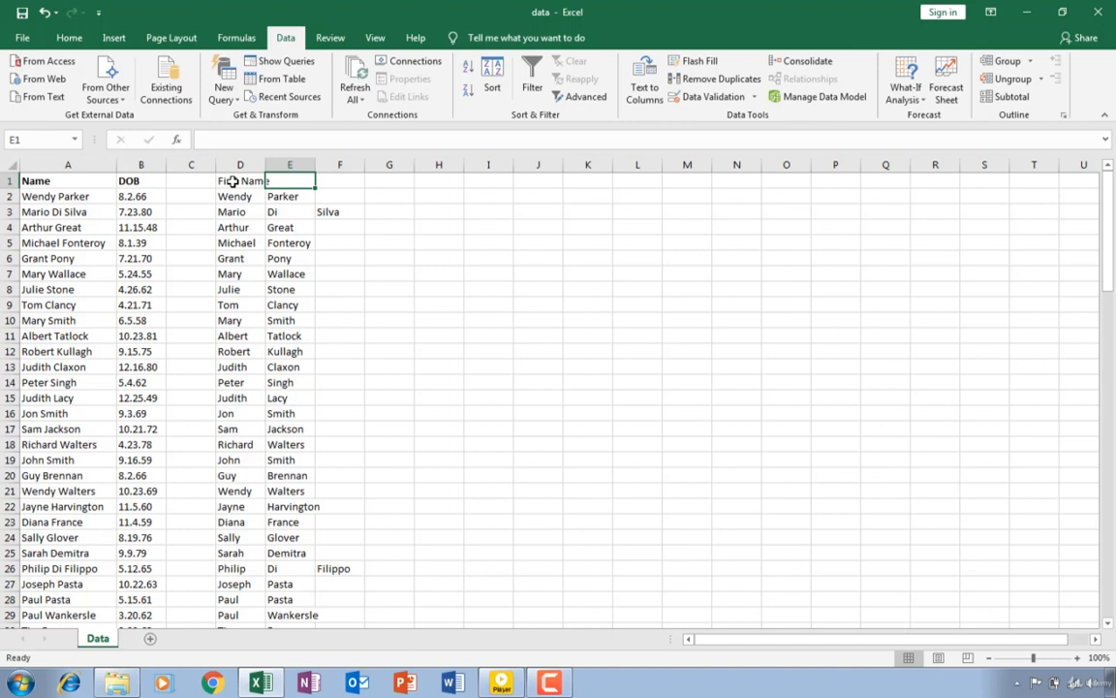
type("Surn")
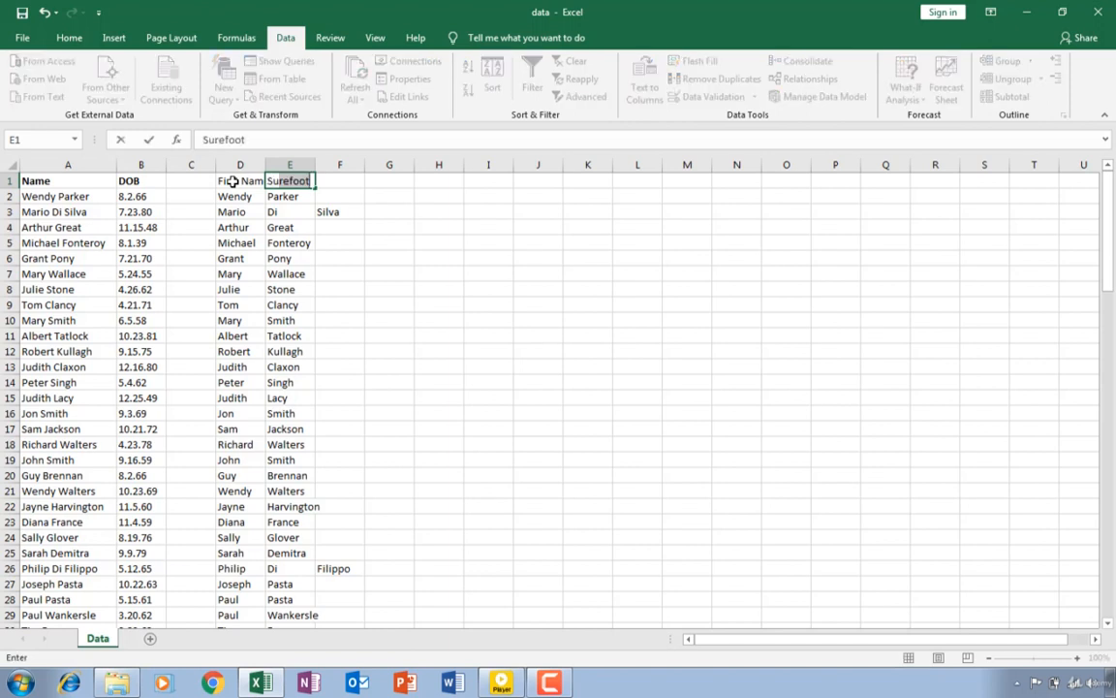
type("ame")
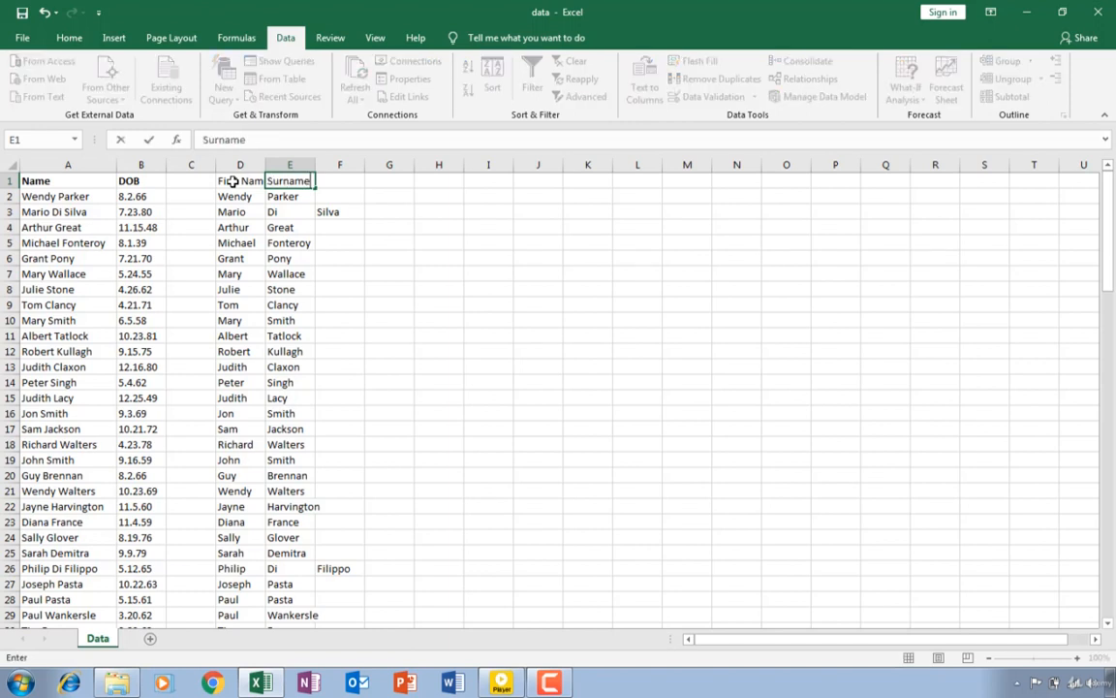
- Complete the two-part surname in E3 with the part split into F3, and clear F3
left_click(330, 213)
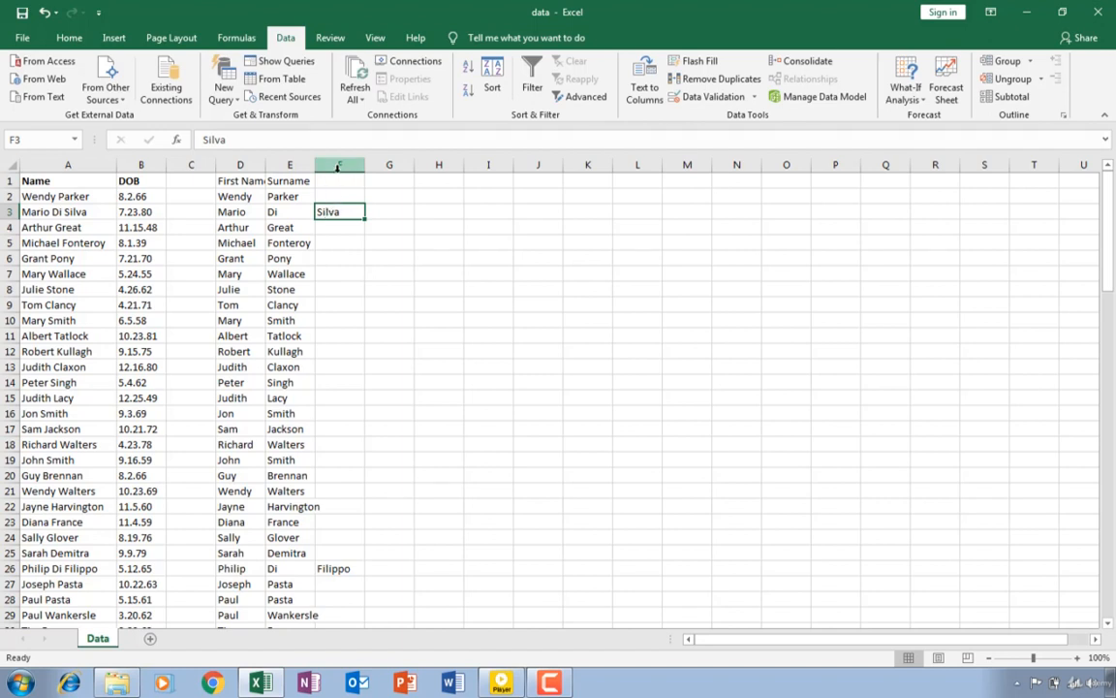
left_click(295, 215)
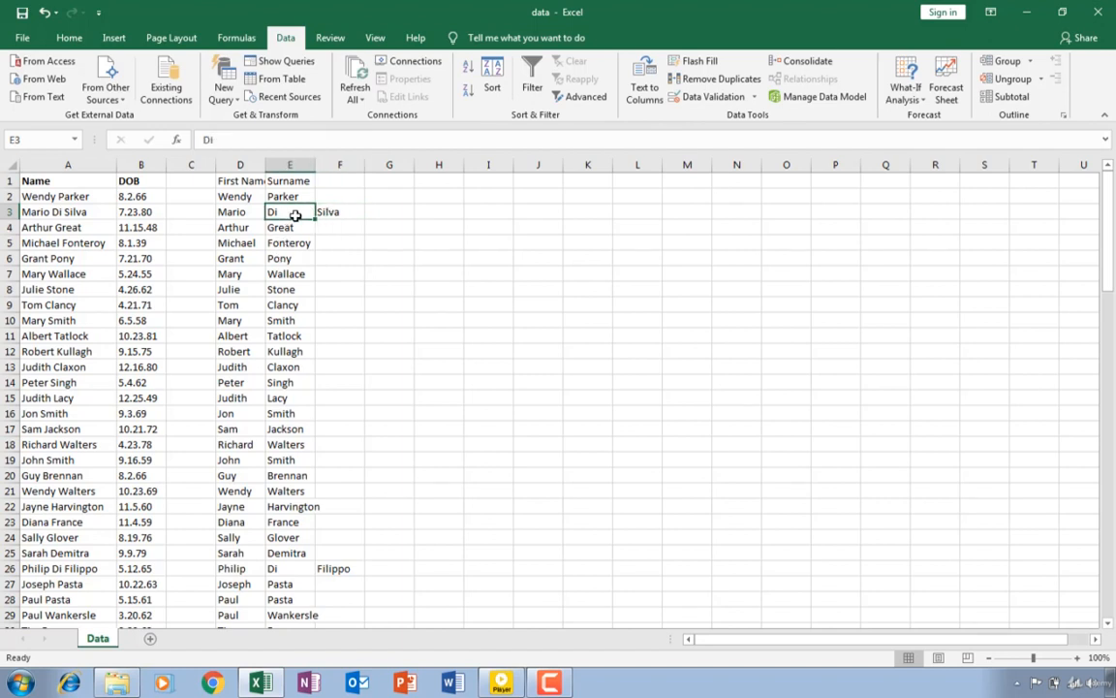
double_click(296, 215)
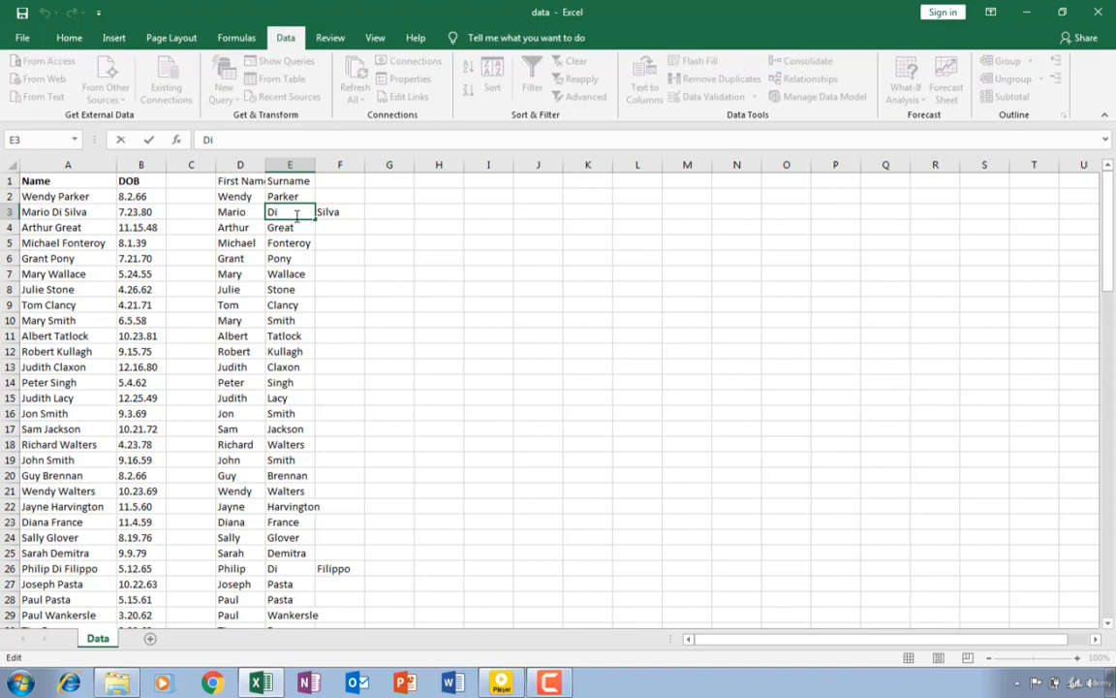
type("Silva")
left_click(332, 214)
key("Delete")
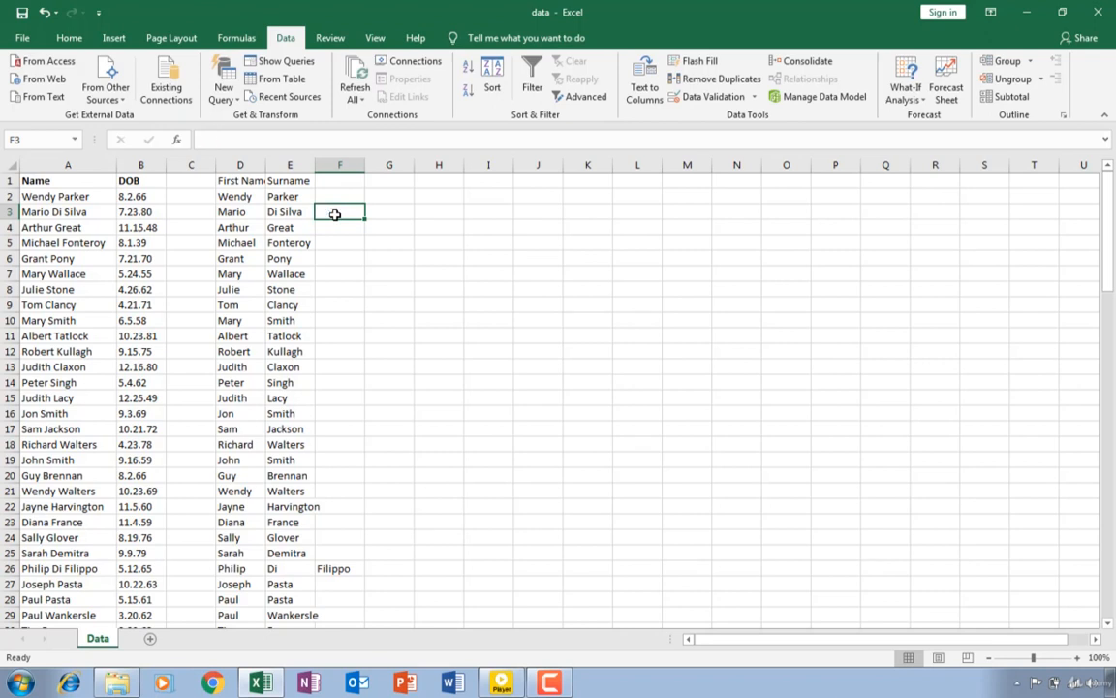
- Add the second part of the surname to E26 and clear the leftover text in F26
left_click(280, 569)
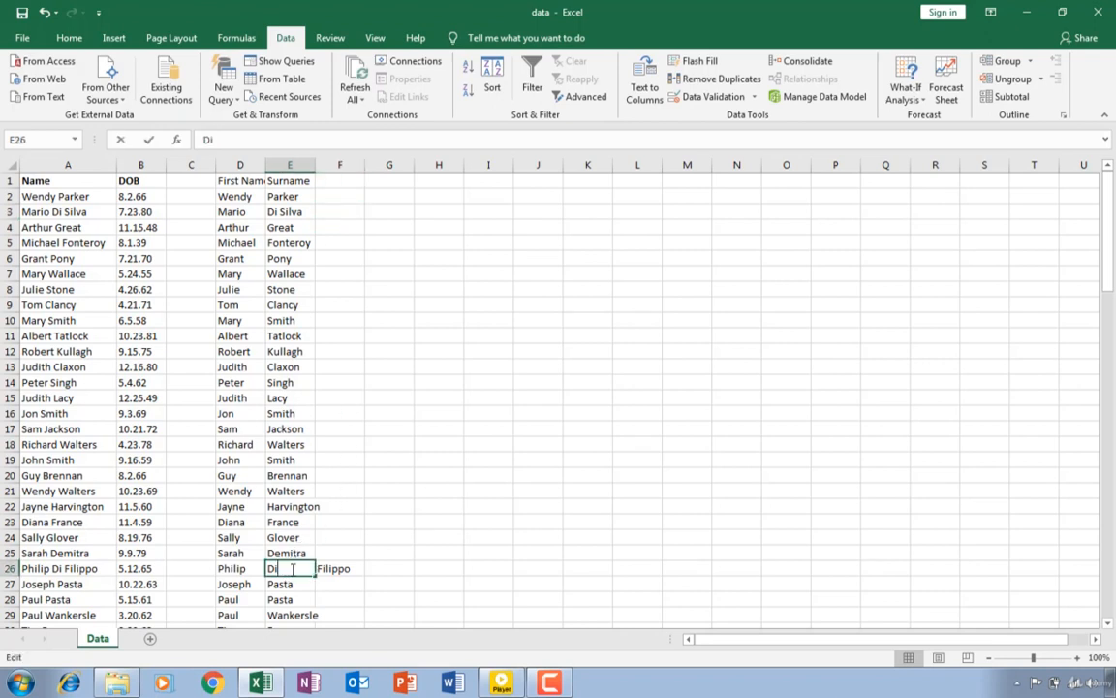
double_click(280, 569)
type("F")
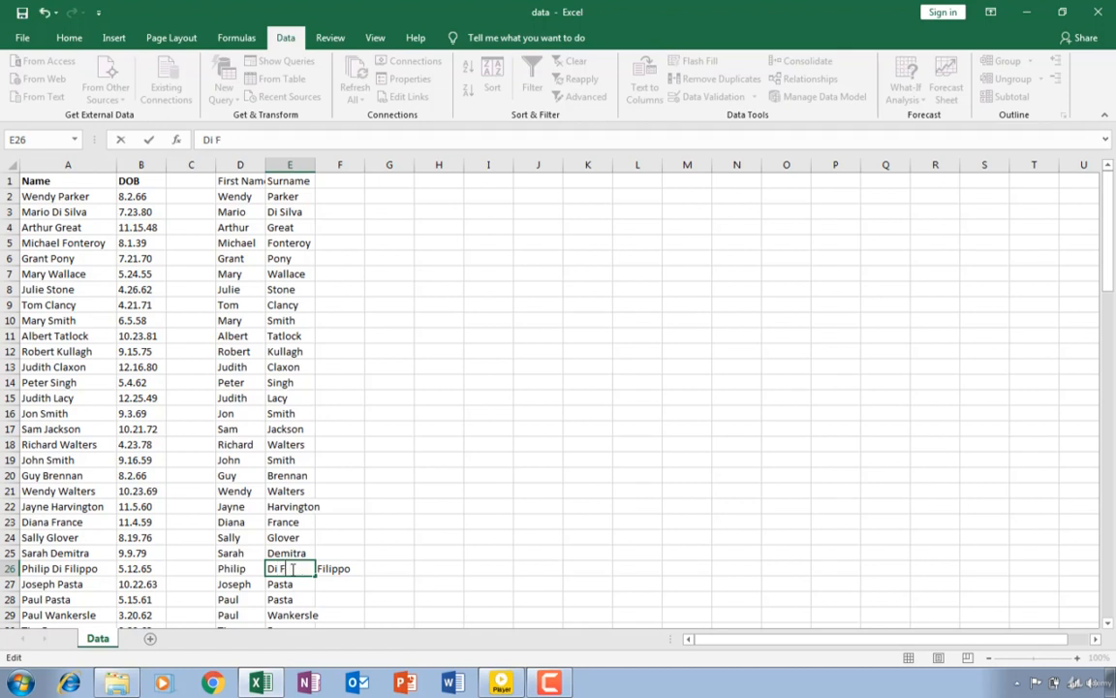
type("illipo")
left_click(341, 569)
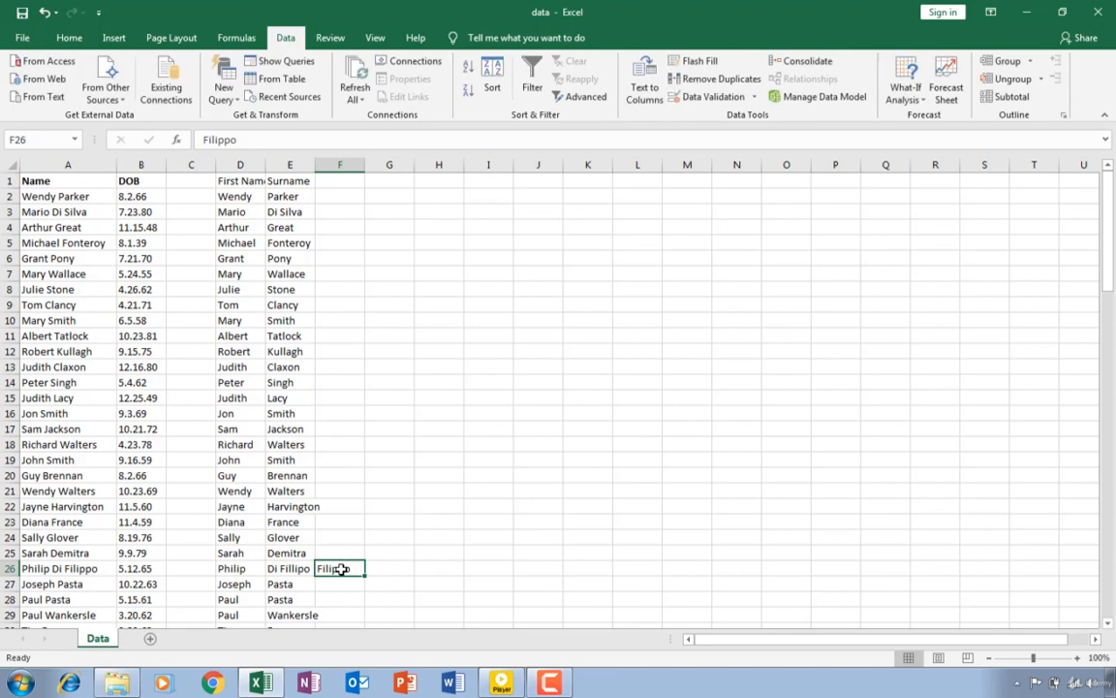
key("Delete")
- Make the First Name and Surname headers bold and autofit the width of column D
left_click(240, 182)
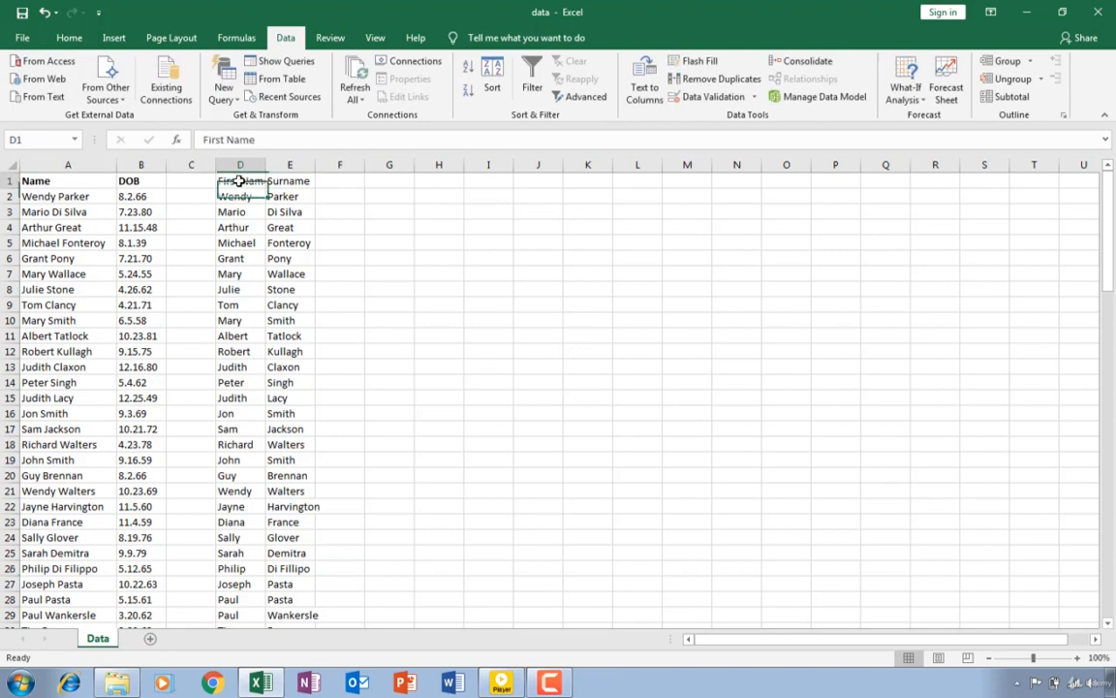
left_click_drag(239, 181, 297, 181)
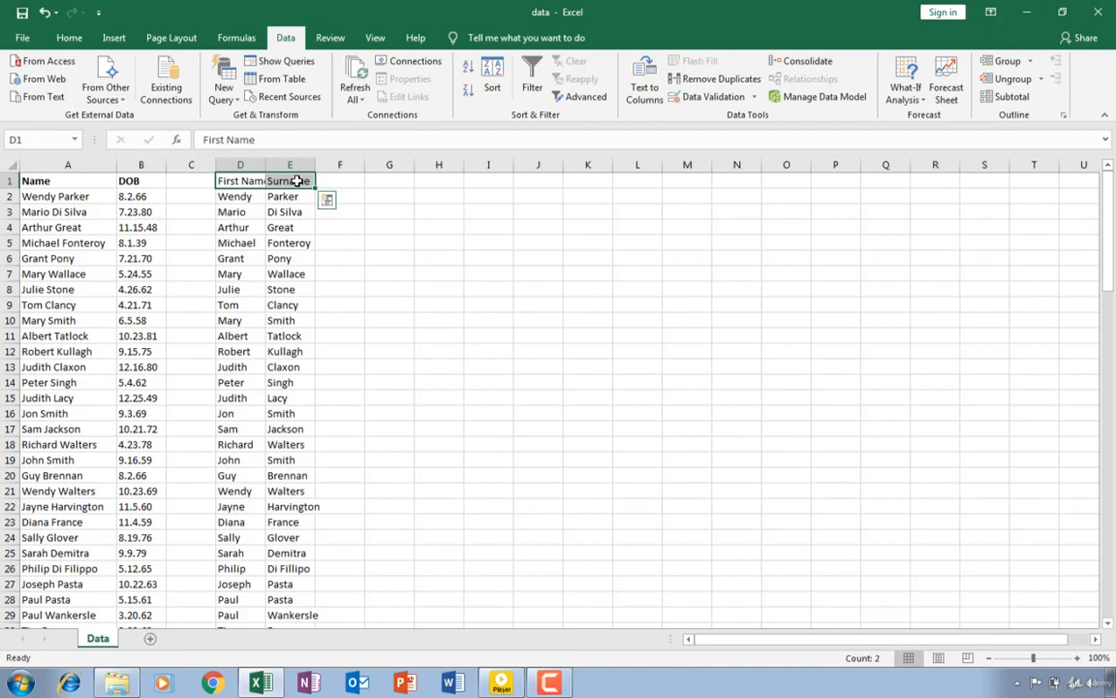
key("ctrl+b")
double_click(264, 161)
left_click(452, 228)
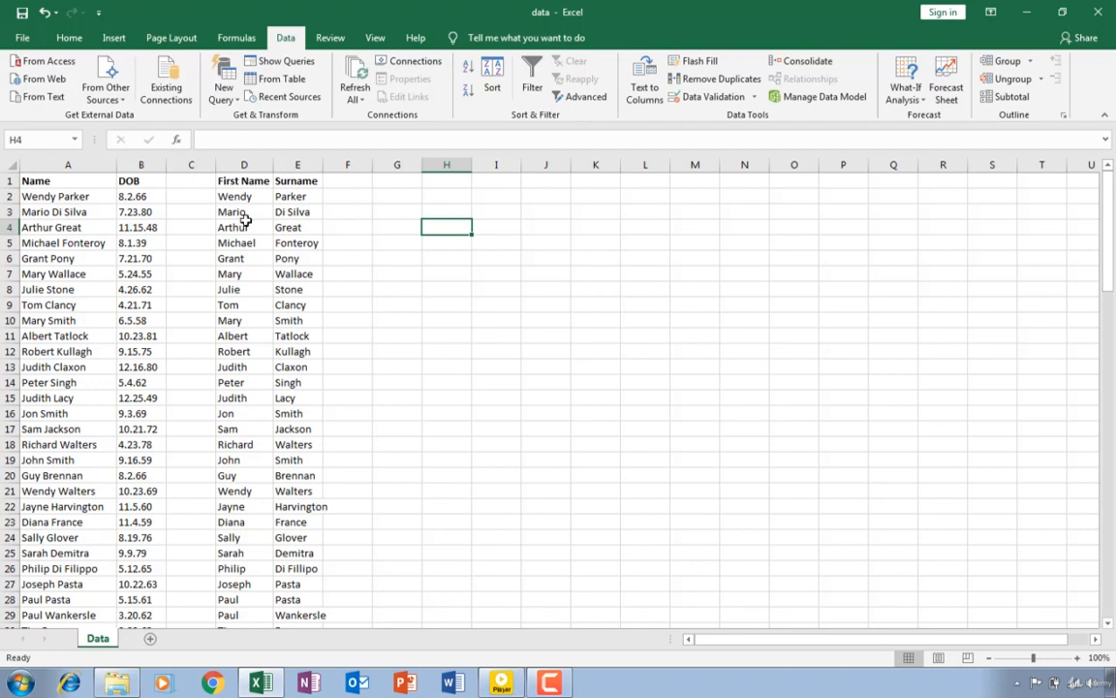
left_click(132, 197)
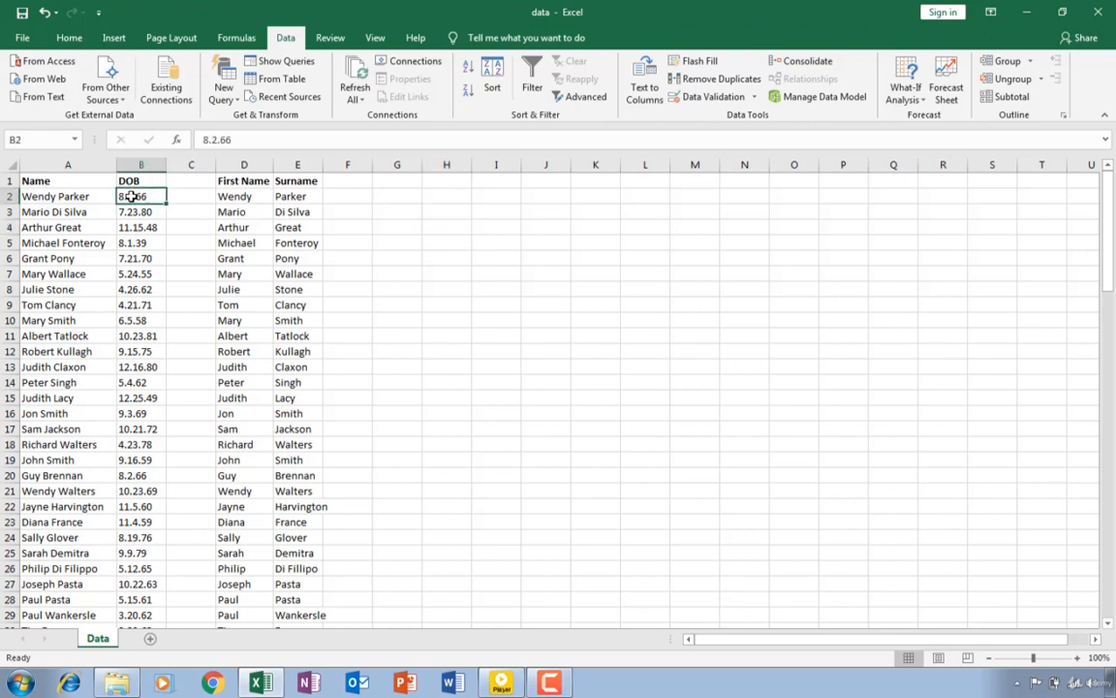
left_click_drag(132, 197, 130, 644)
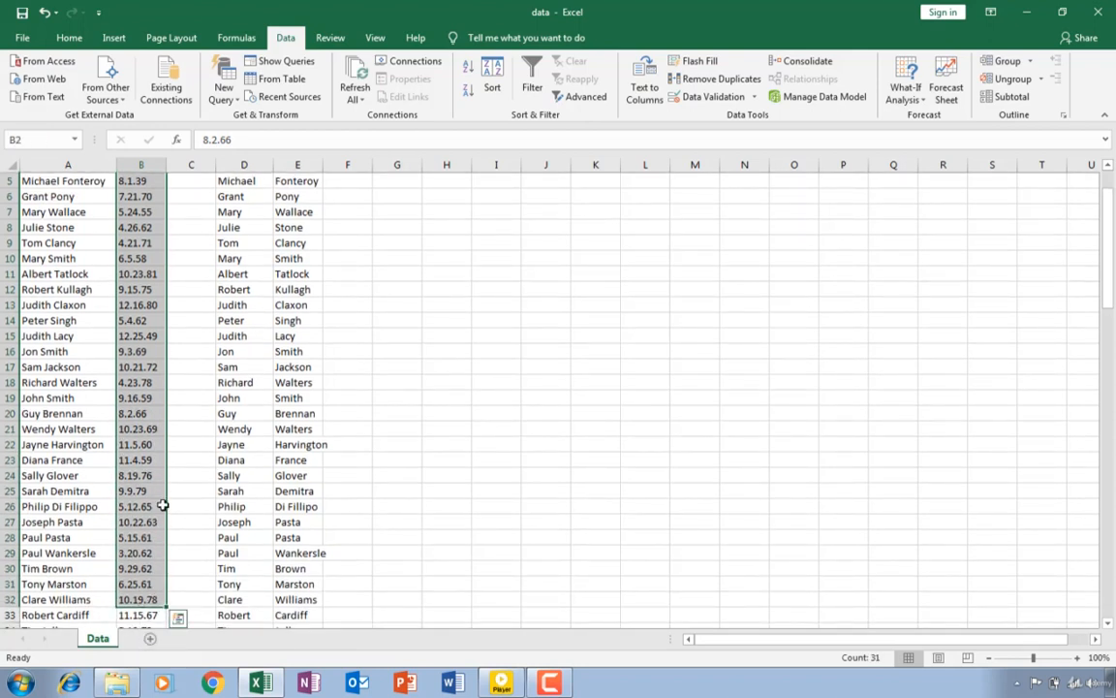
left_click_drag(140, 434, 142, 444)
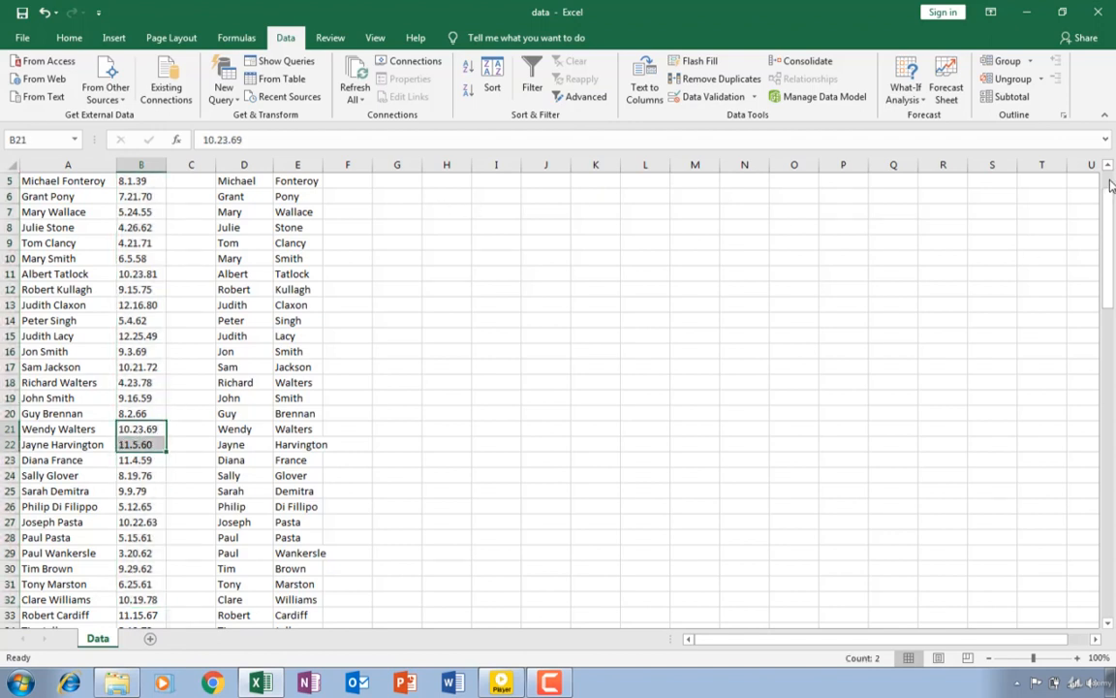
left_click_drag(1106, 189, 1106, 168)
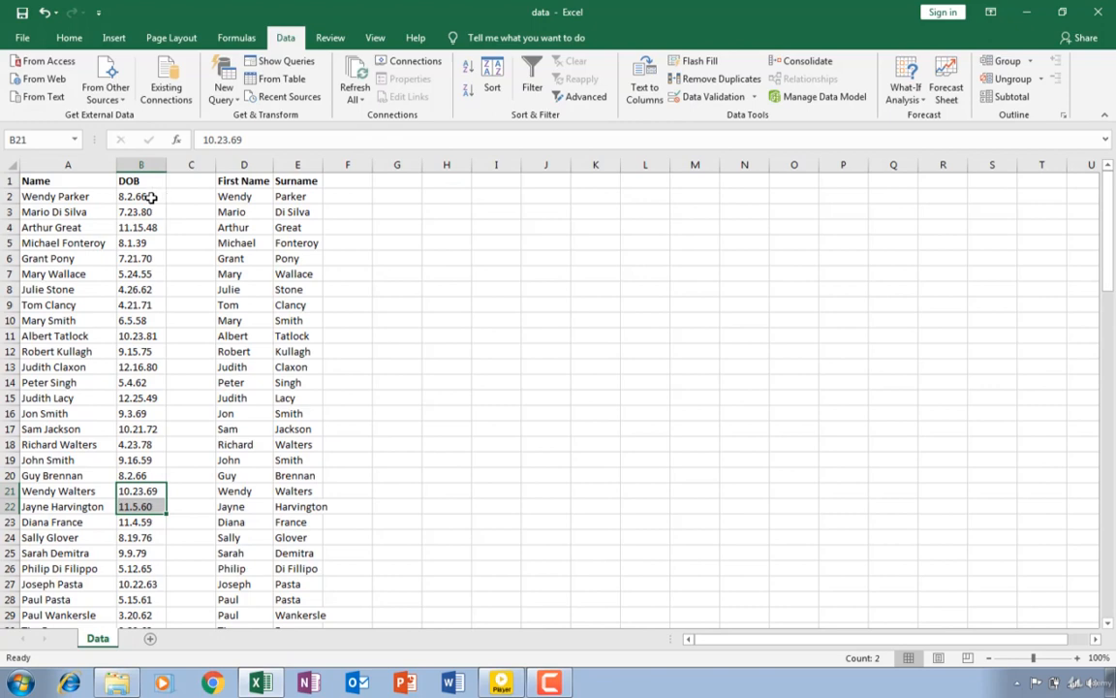
left_click_drag(150, 196, 132, 569)
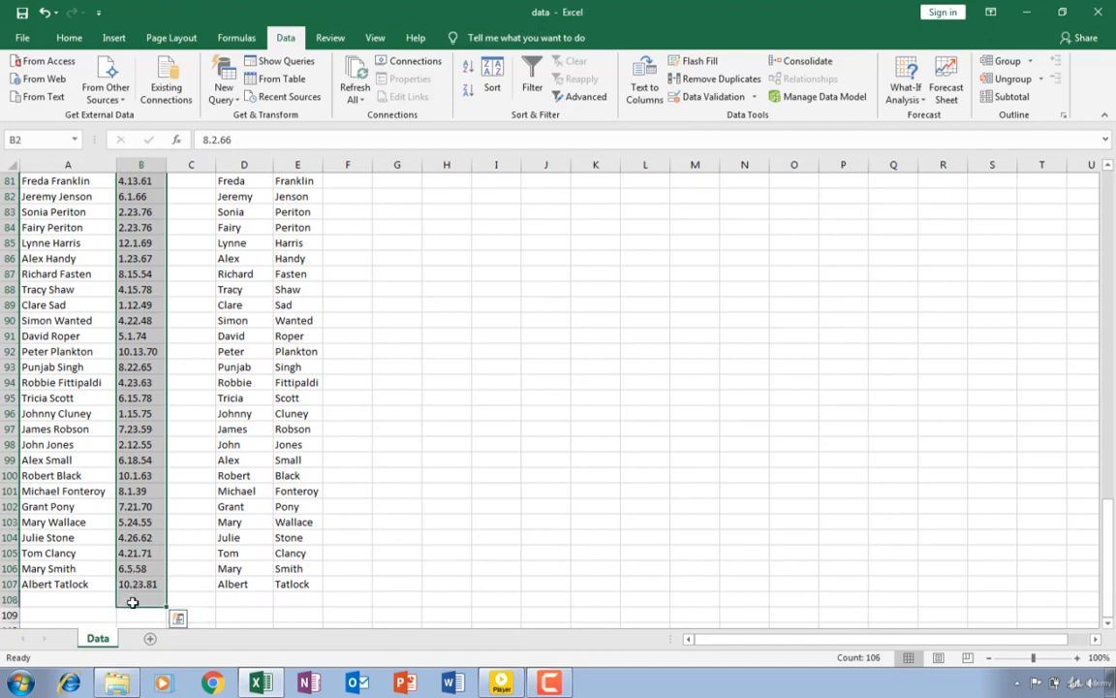
left_click(133, 602)
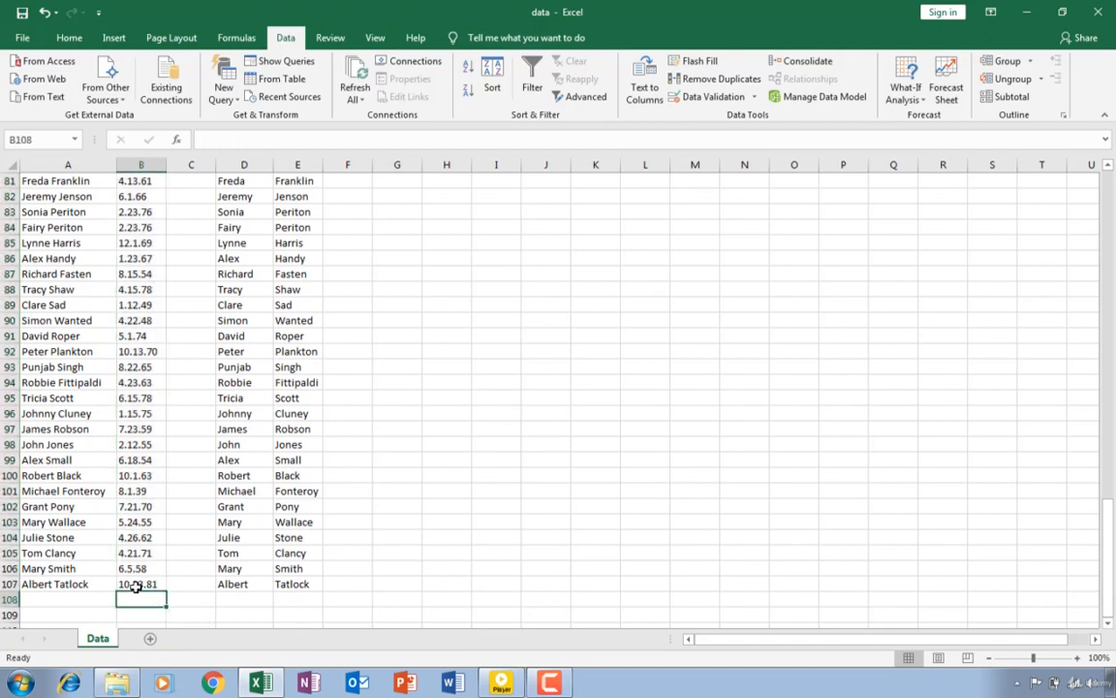
left_click_drag(136, 587, 137, 194)
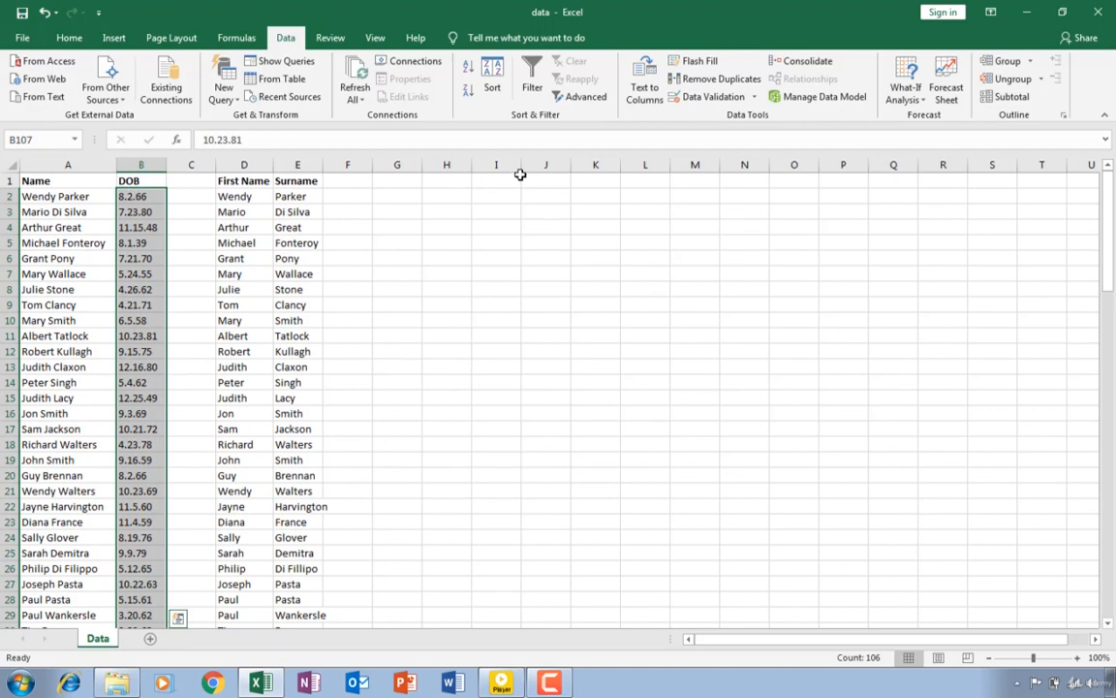
- Start Text to Columns on the dates of birth in B2:B107 as delimited data, with the Space delimiter turned off
left_click(141, 196)
left_click_drag(140, 195, 133, 472)
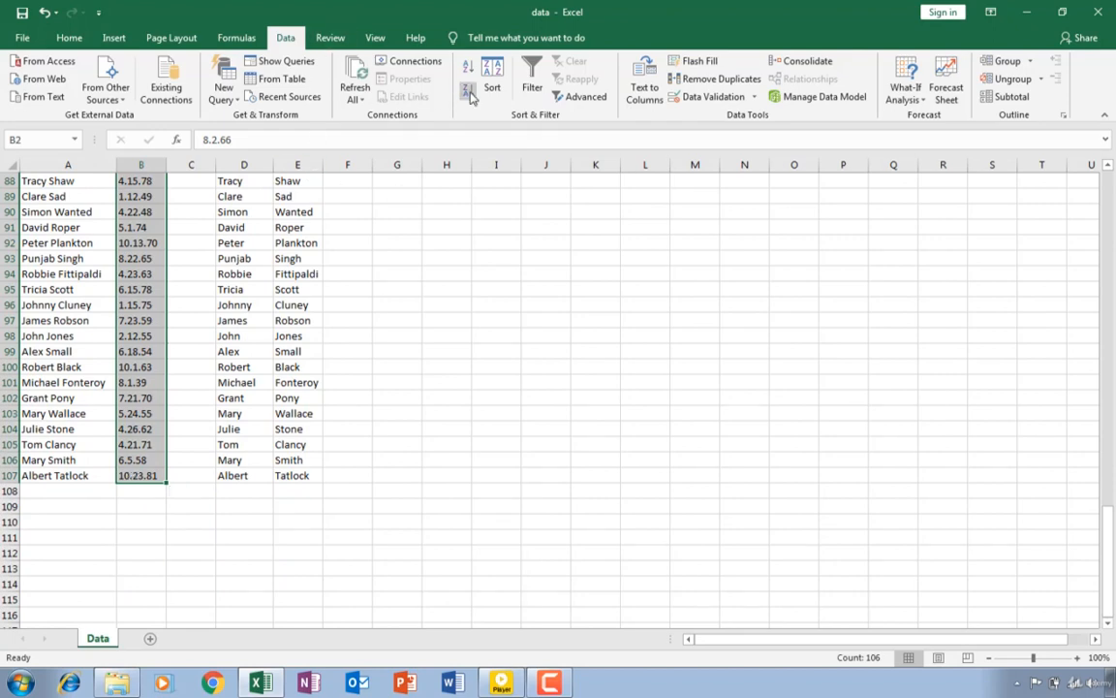
left_click(644, 82)
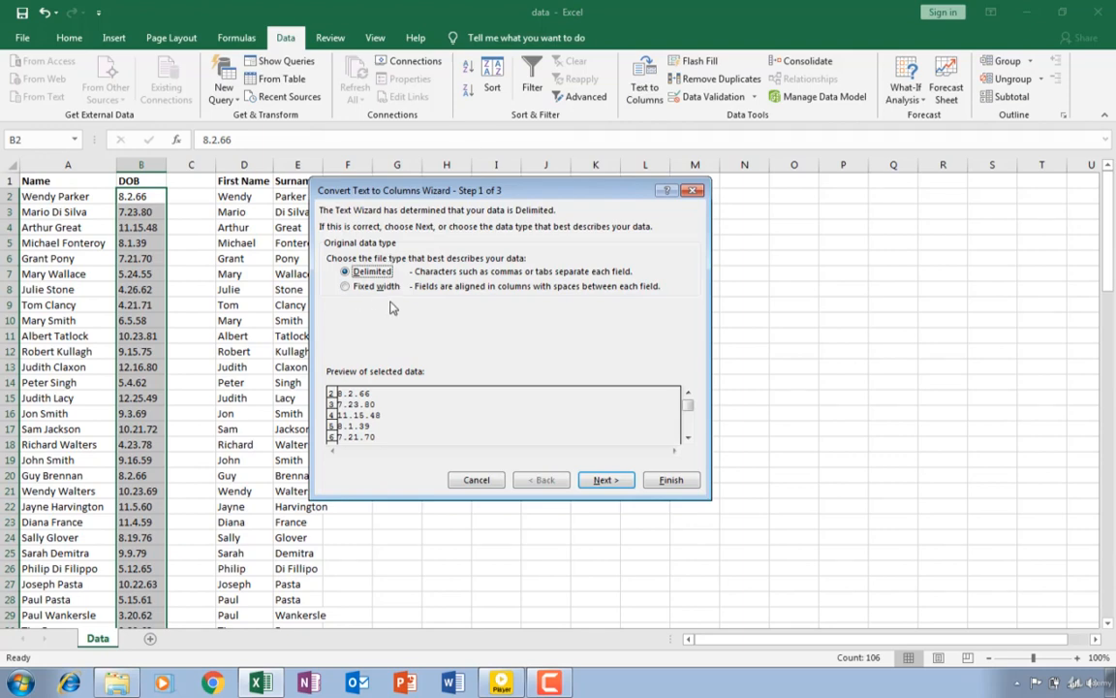
left_click(603, 480)
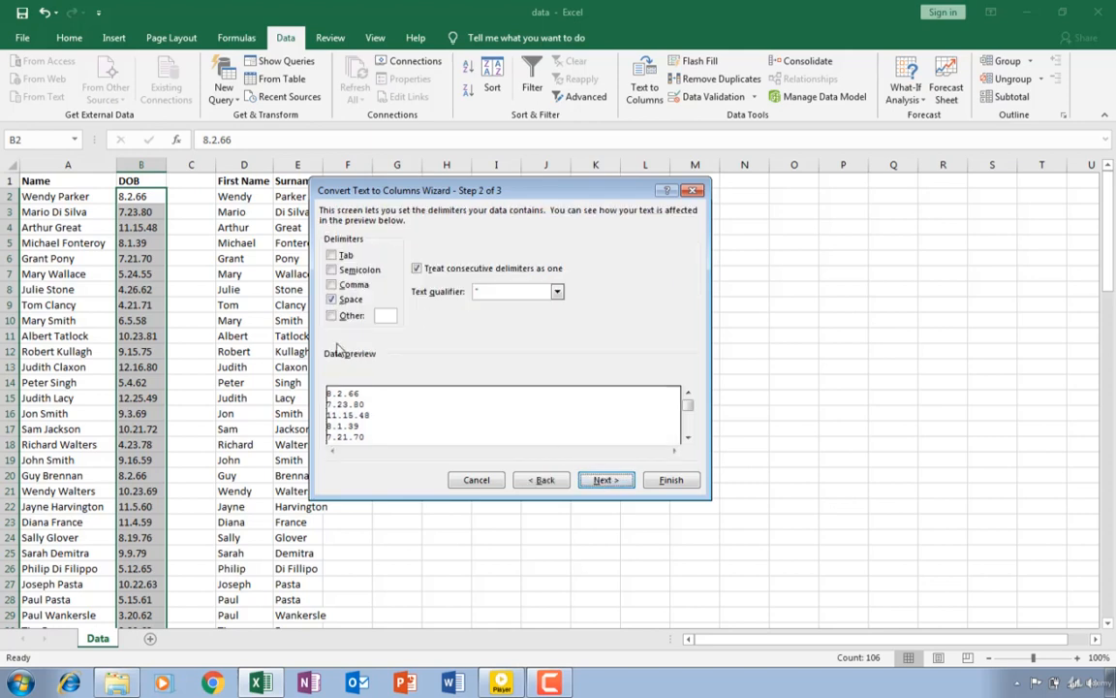
left_click(331, 302)
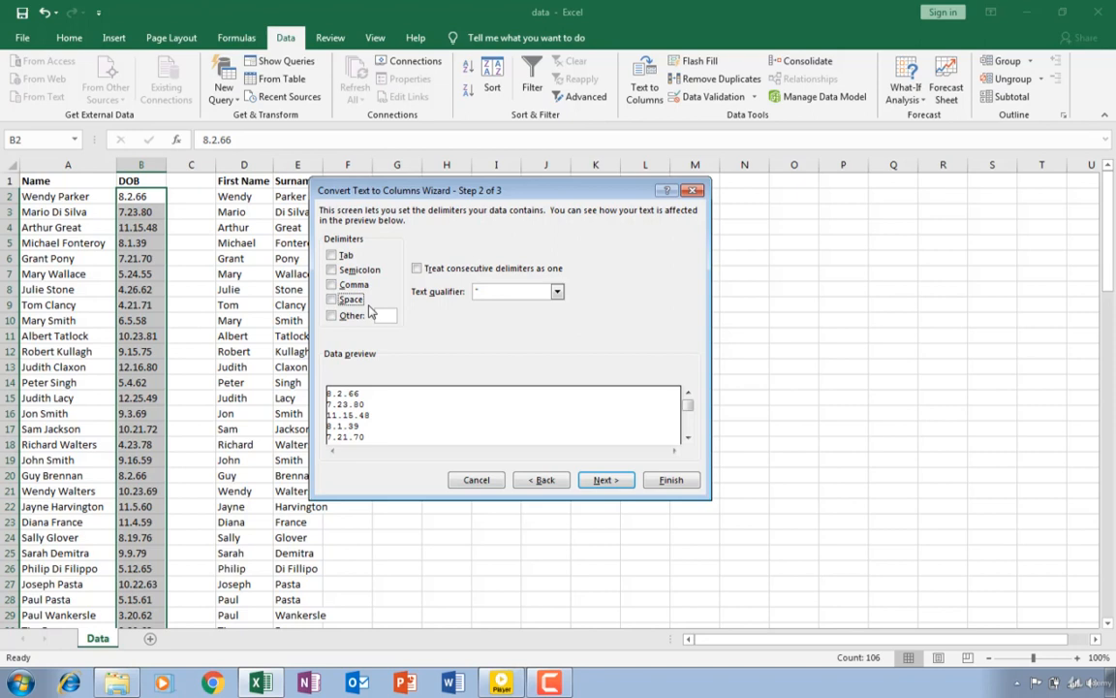
left_click(605, 481)
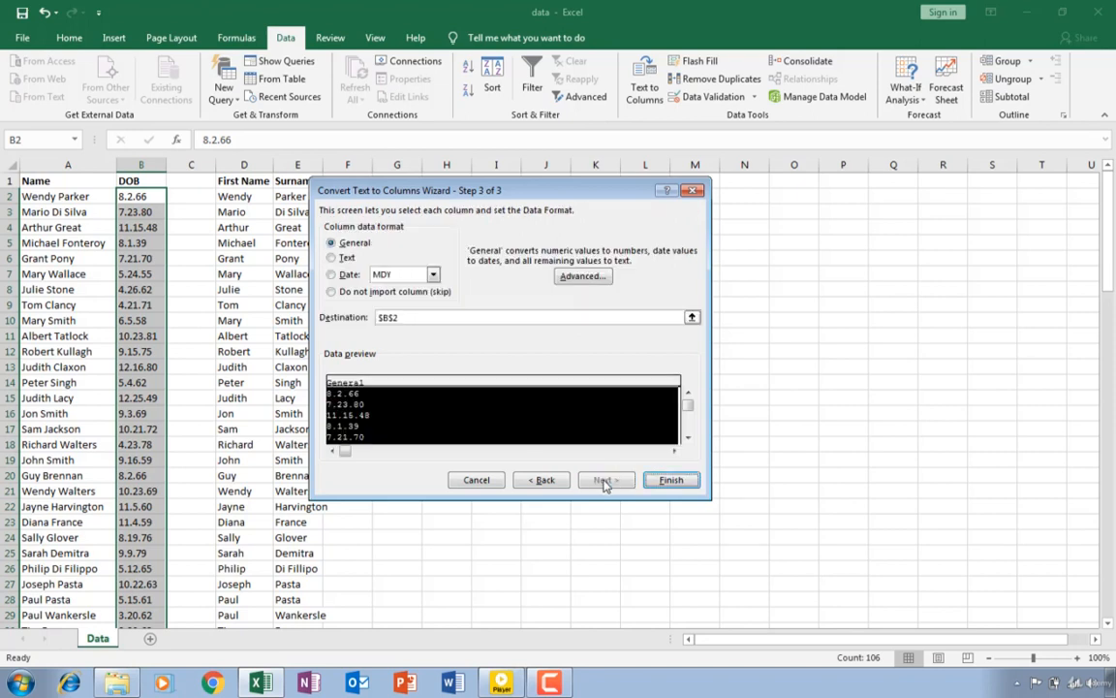
- Set the column data format to Date MDY with cell F2 as the destination, and finish the Text to Columns conversion
left_click(333, 275)
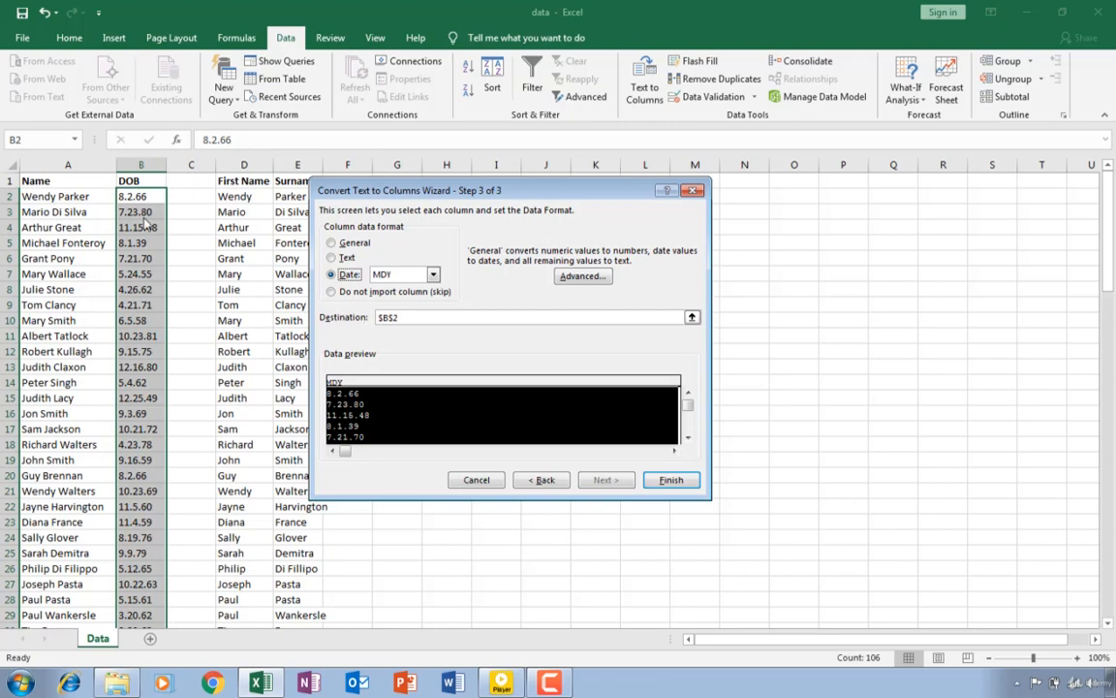
left_click(692, 319)
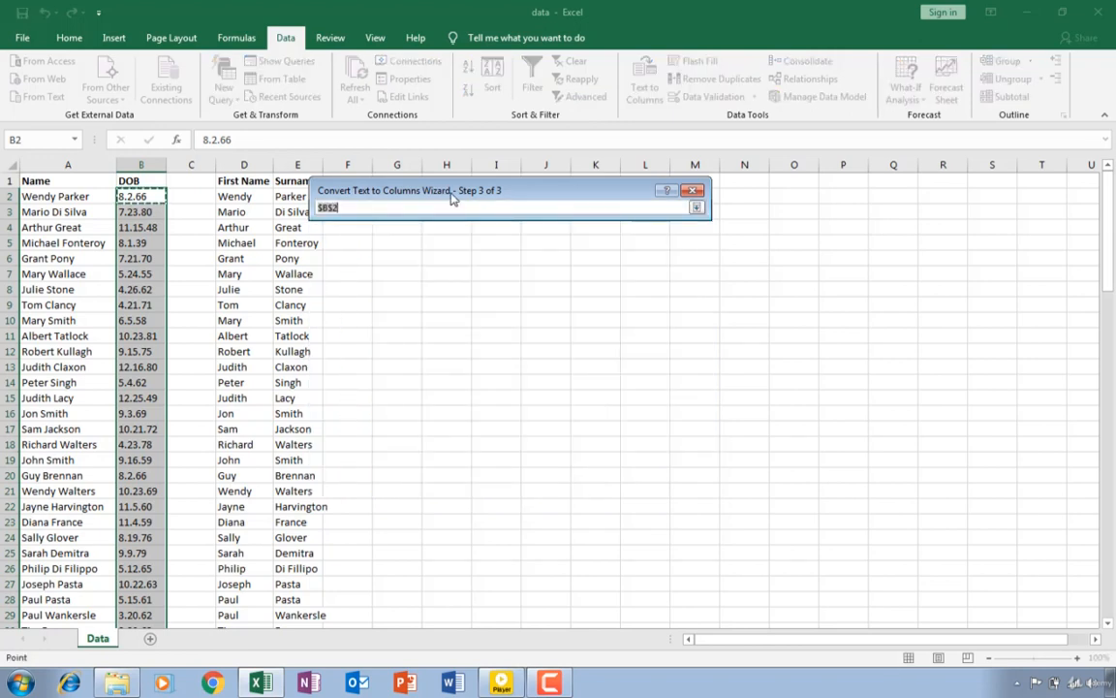
left_click_drag(450, 191, 606, 195)
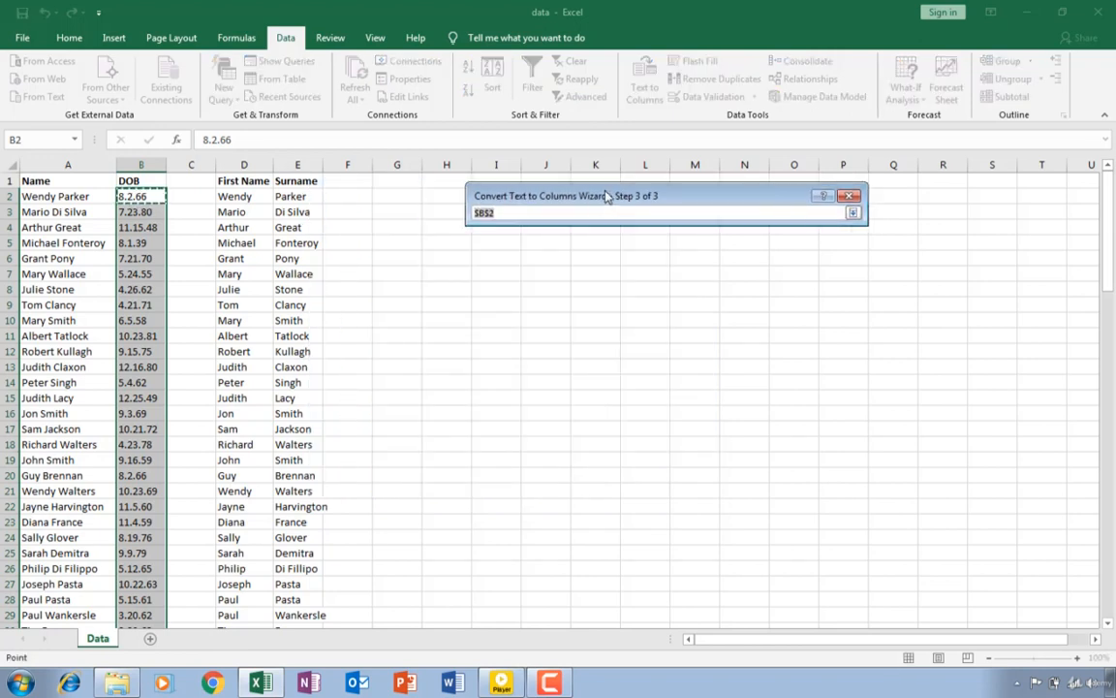
left_click(338, 194)
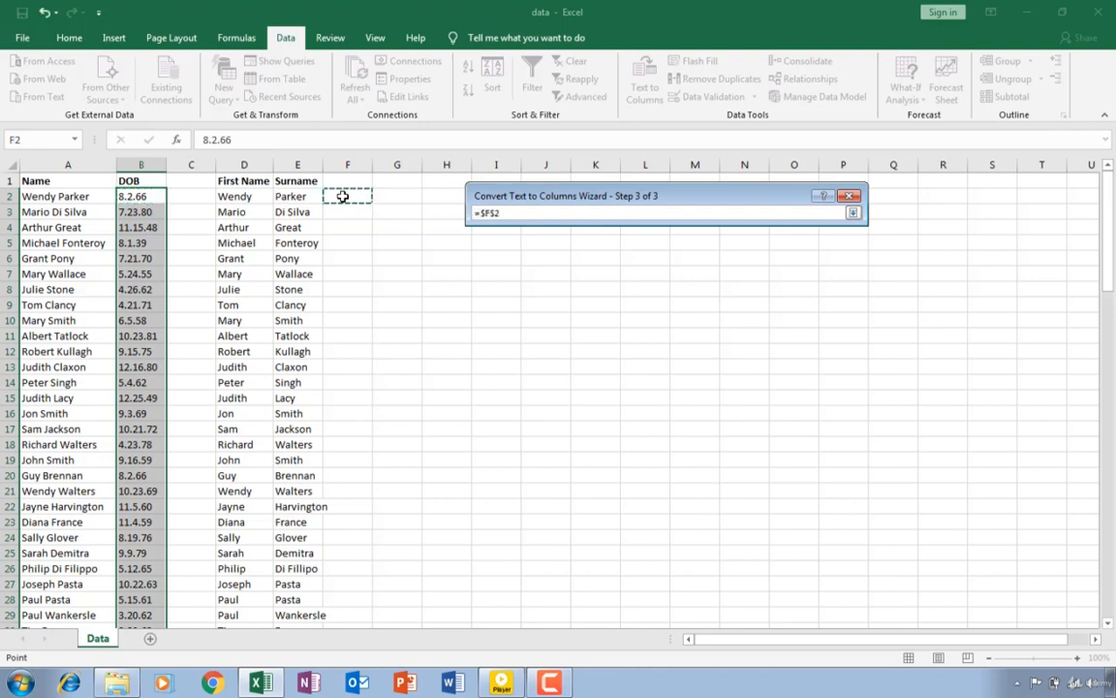
left_click(852, 212)
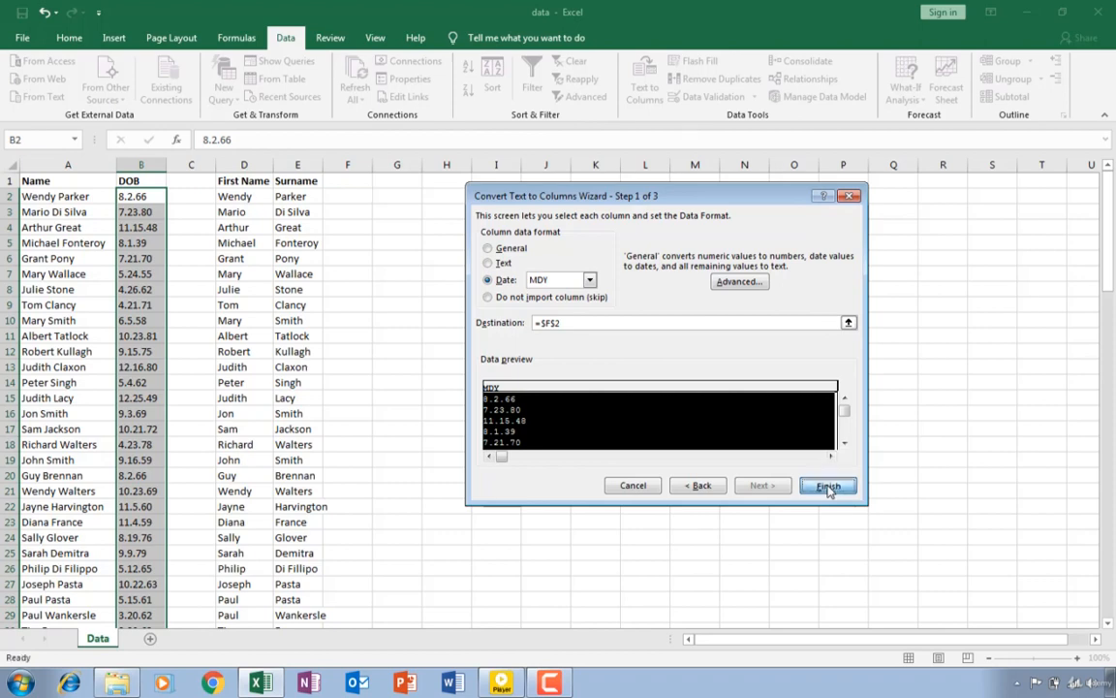
left_click(828, 485)
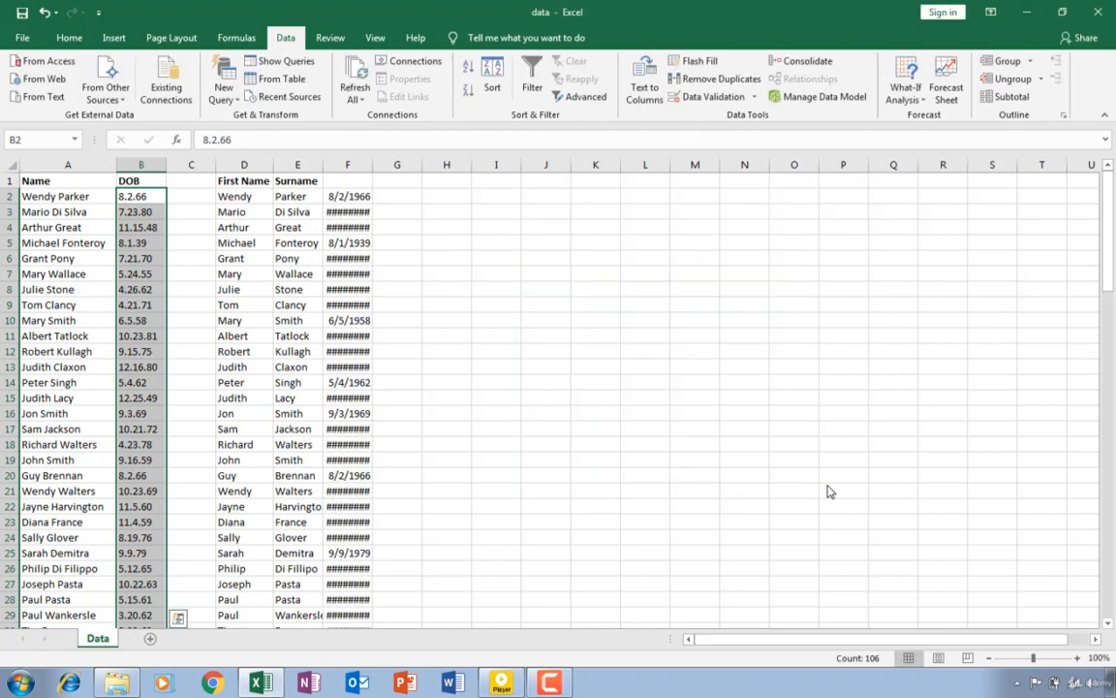
- Autofit the width of column F and enter the header Date of Birth in F1
double_click(369, 165)
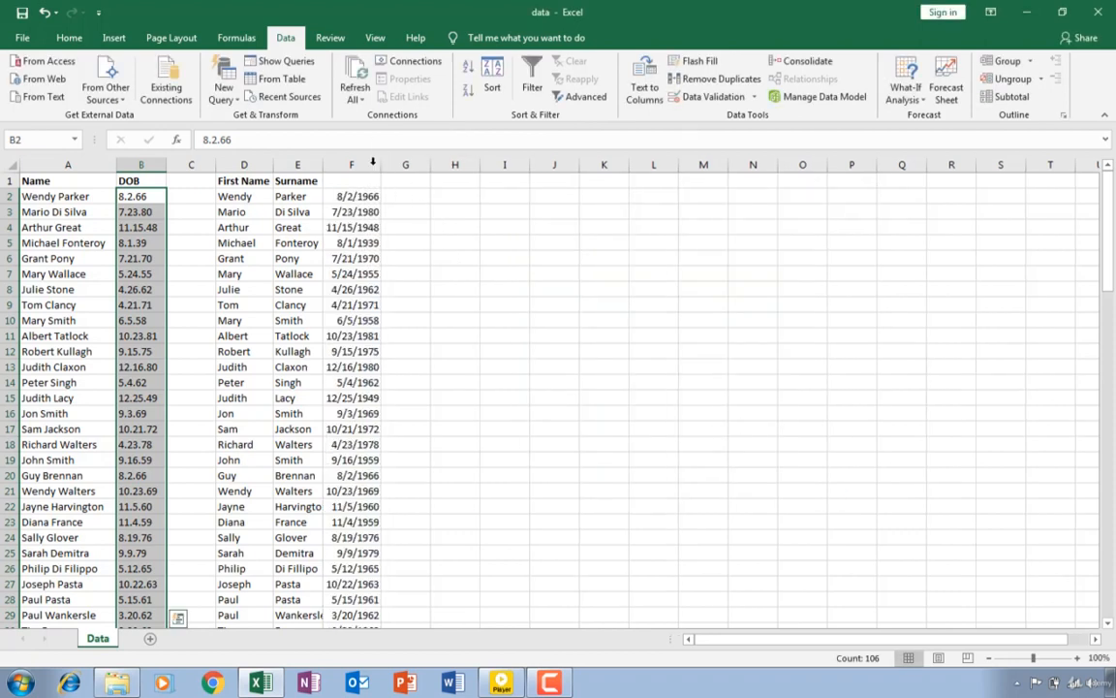
left_click(353, 181)
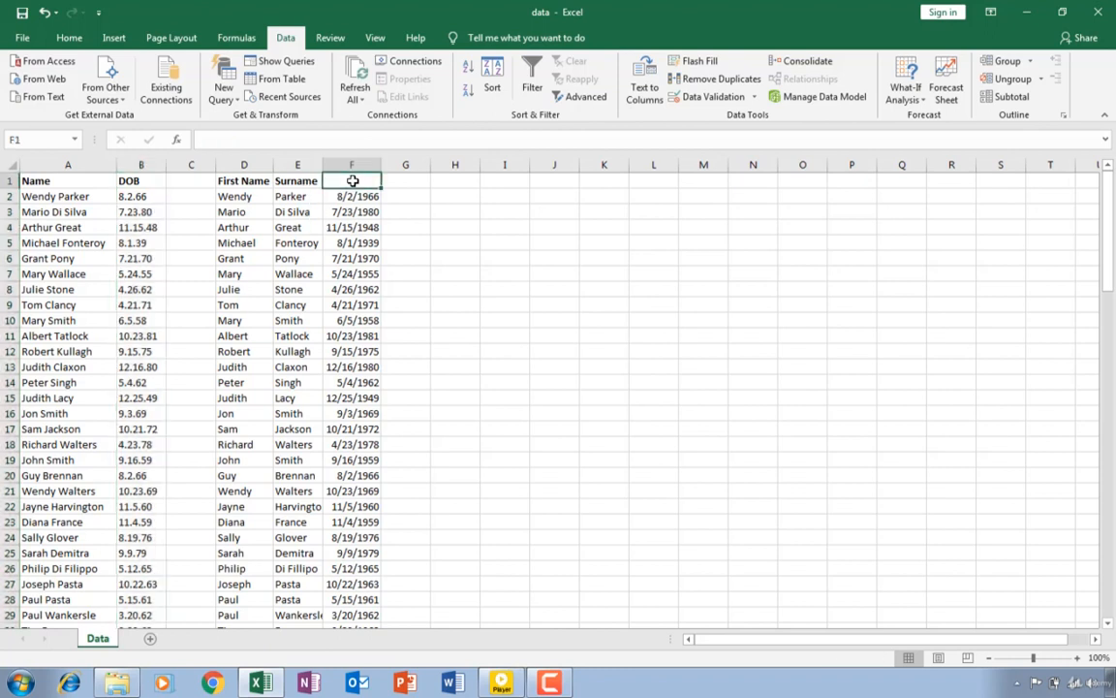
type("Da")
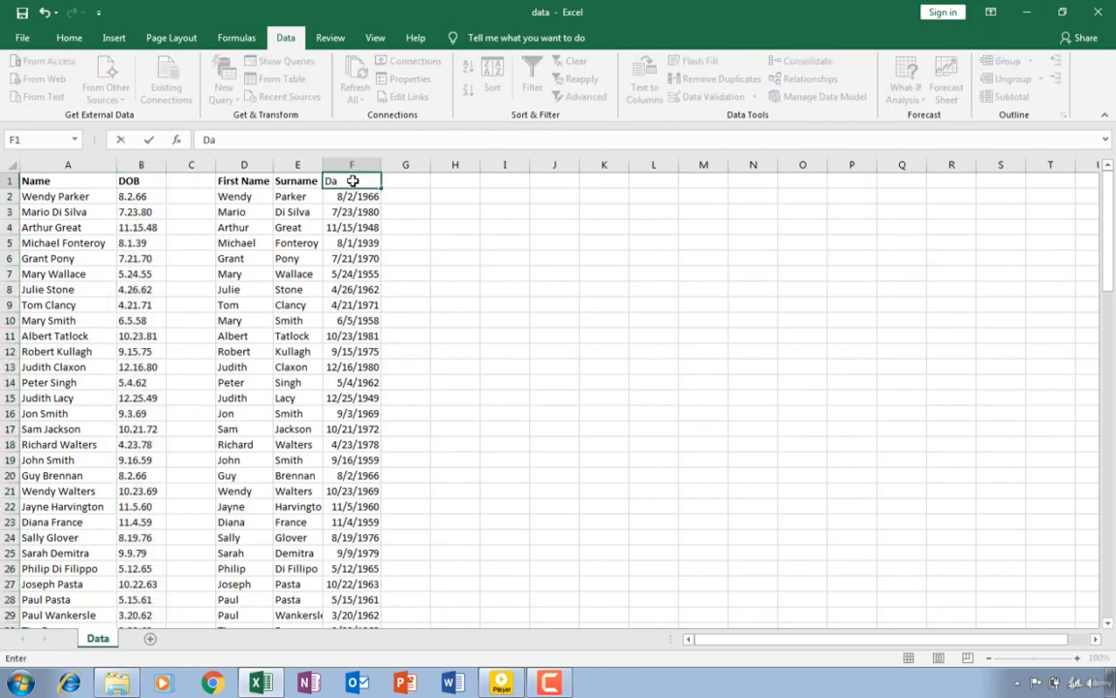
type("te of Birth")
left_click(358, 195)
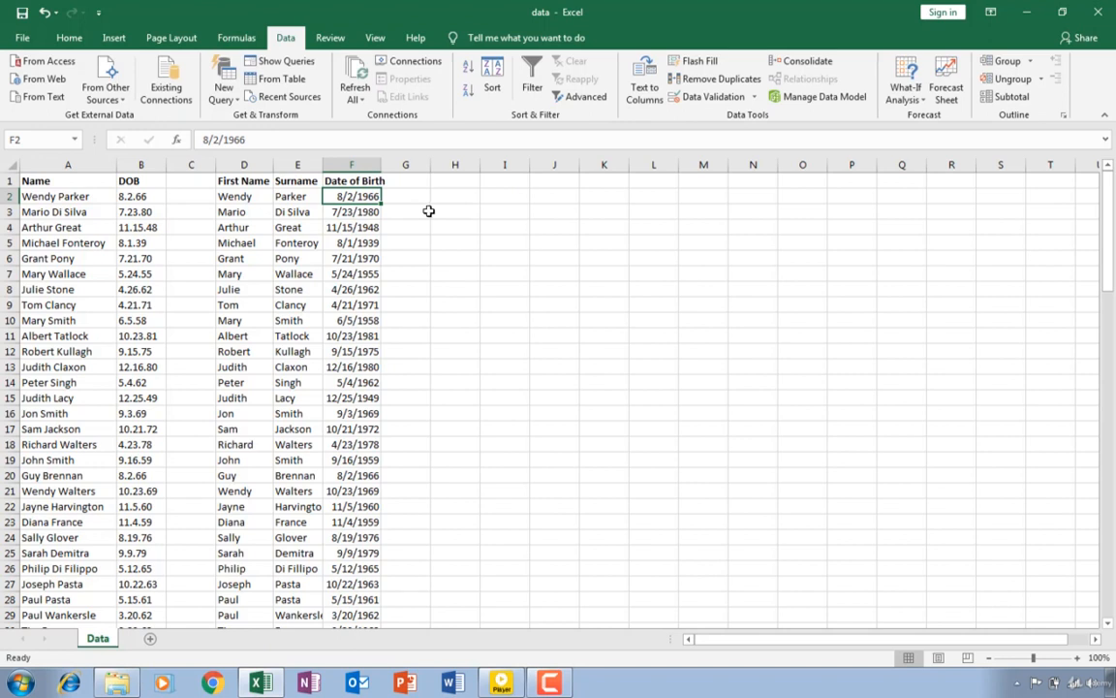
- Compare the original text entry in B2 with the converted date in F2, and check the number format of F2
left_click(134, 194)
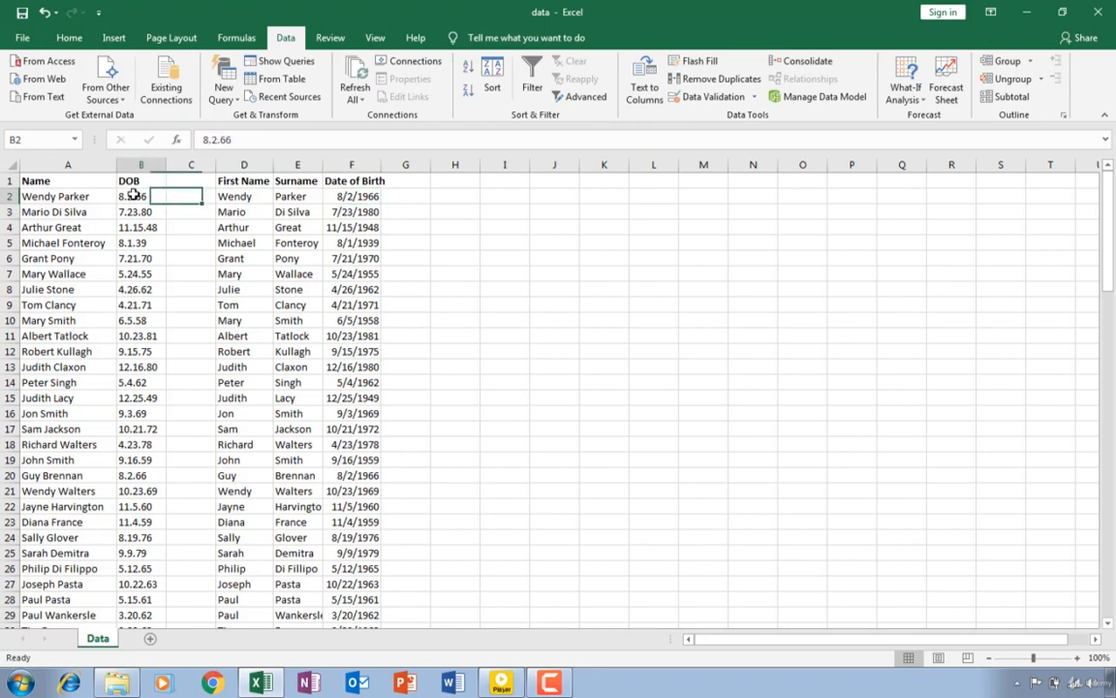
left_click(376, 195)
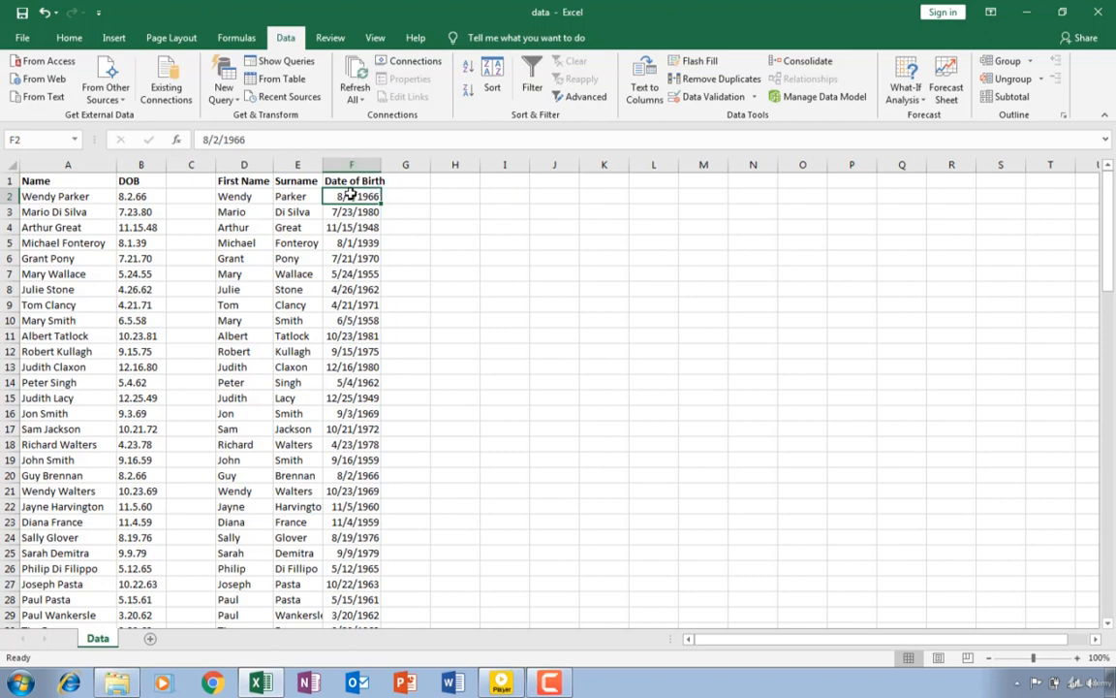
left_click(68, 38)
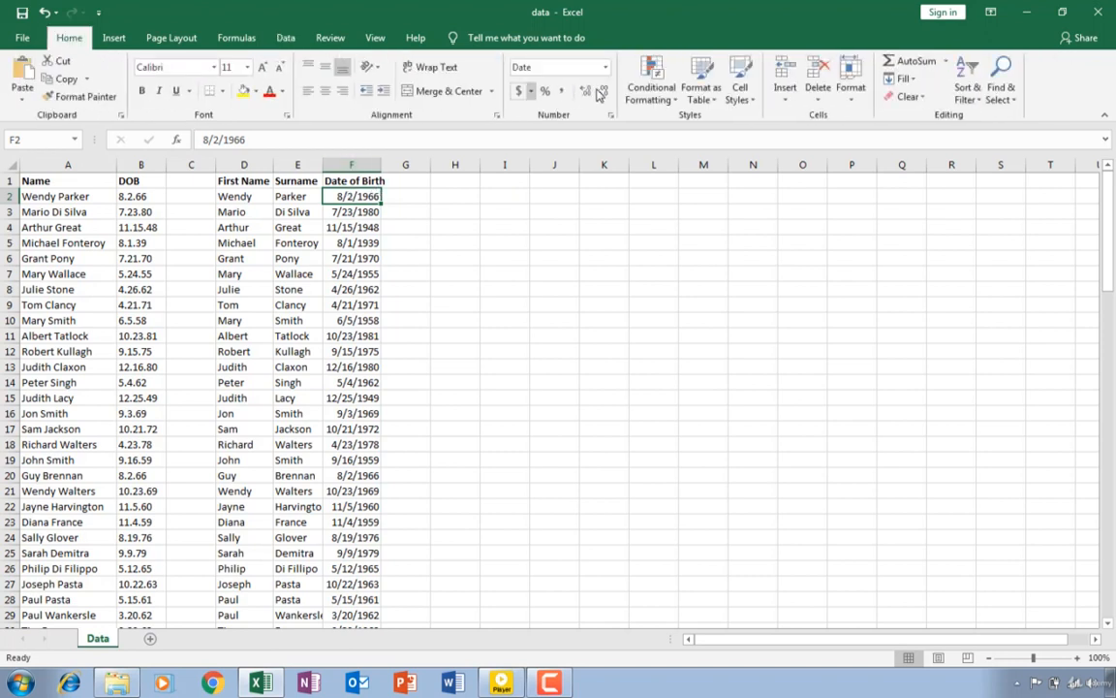